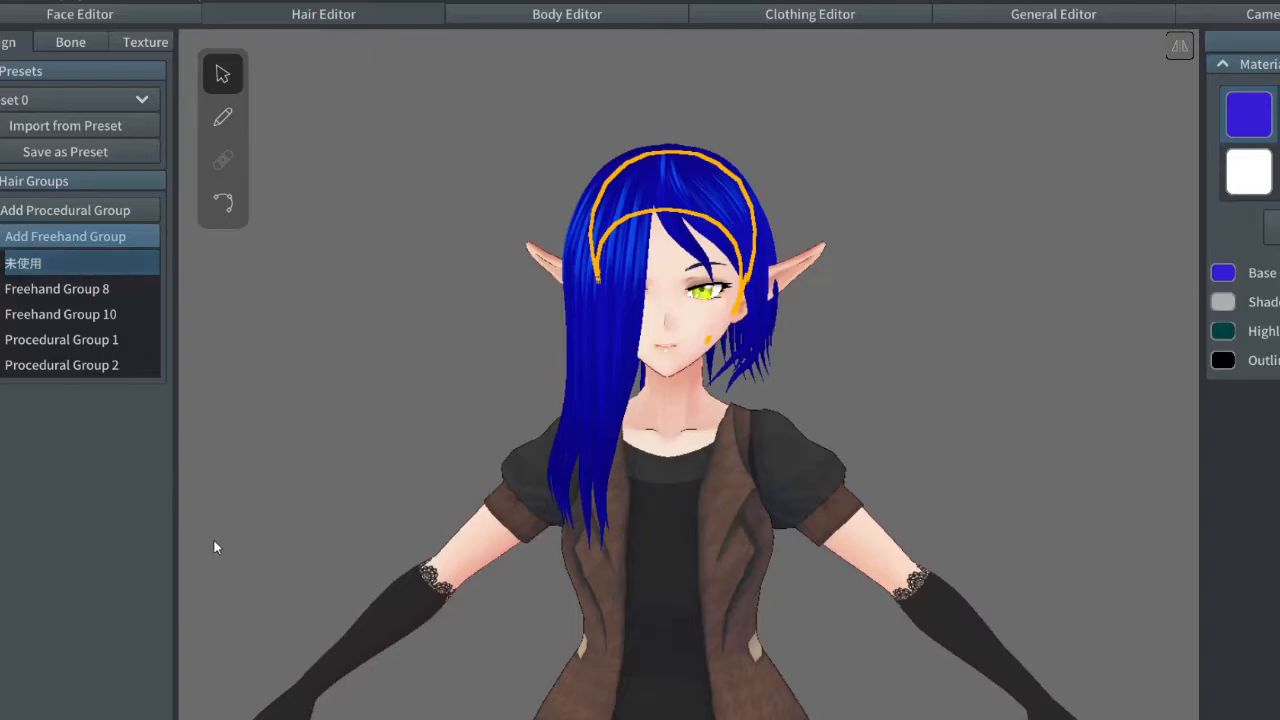
Step: Add a freehand hair group and reshape its guide mesh, lowering the crown, pulling both sides away from the head and flaring the lower edge
right_click_drag(534, 257, 530, 262)
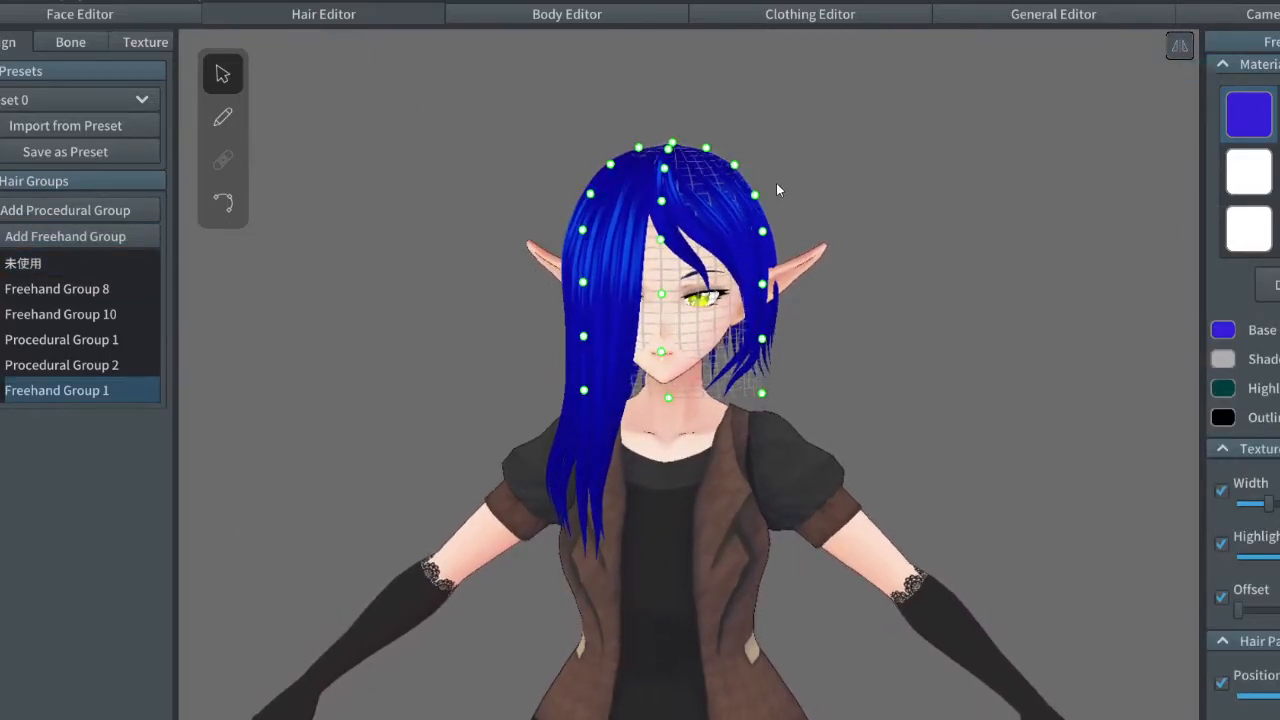
right_click_drag(890, 275, 888, 262)
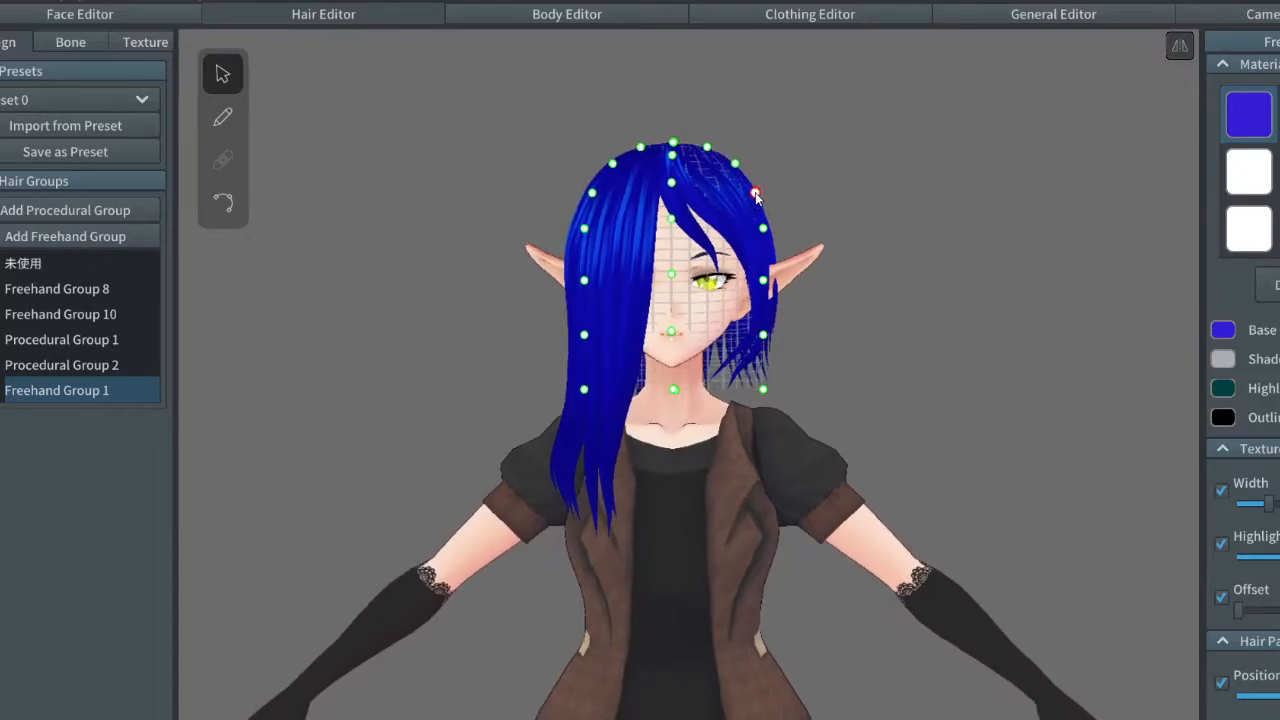
left_click_drag(734, 165, 741, 161)
left_click_drag(764, 231, 787, 235)
left_click_drag(770, 288, 795, 286)
left_click_drag(764, 336, 793, 345)
left_click_drag(765, 388, 817, 428)
left_click_drag(795, 350, 800, 367)
left_click_drag(795, 286, 801, 303)
left_click_drag(786, 233, 797, 234)
left_click_drag(767, 193, 677, 174)
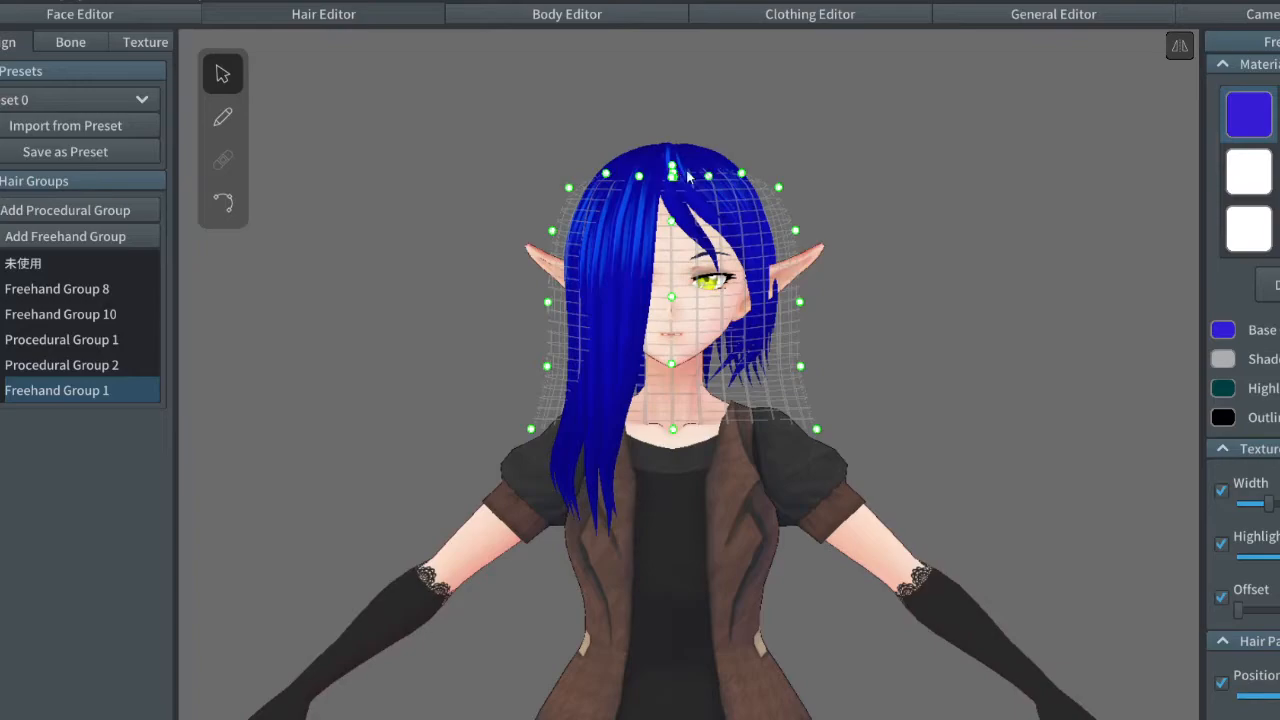
Step: Set up the hair brush with the white material, a Diamond cross section and a raised start point on the Fluffy curve
left_click(223, 120)
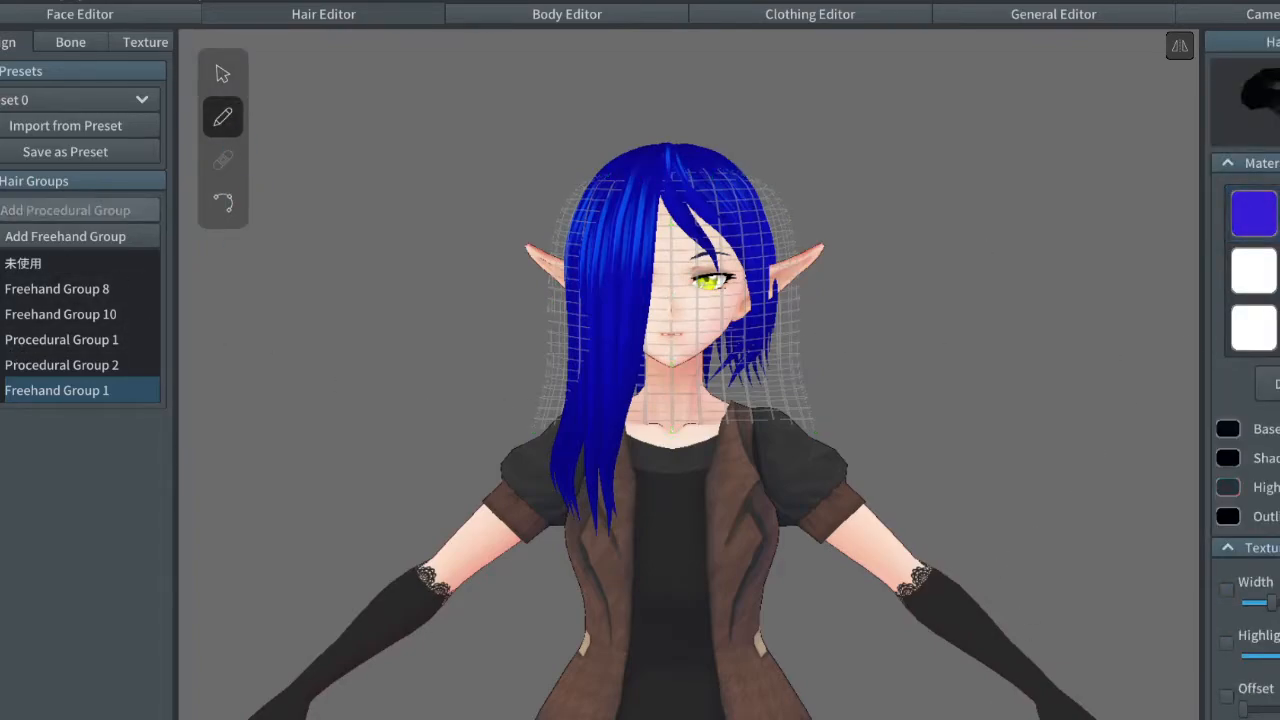
left_click(1250, 285)
right_click_drag(814, 348, 1196, 553)
scroll(1245, 436, "down", 10)
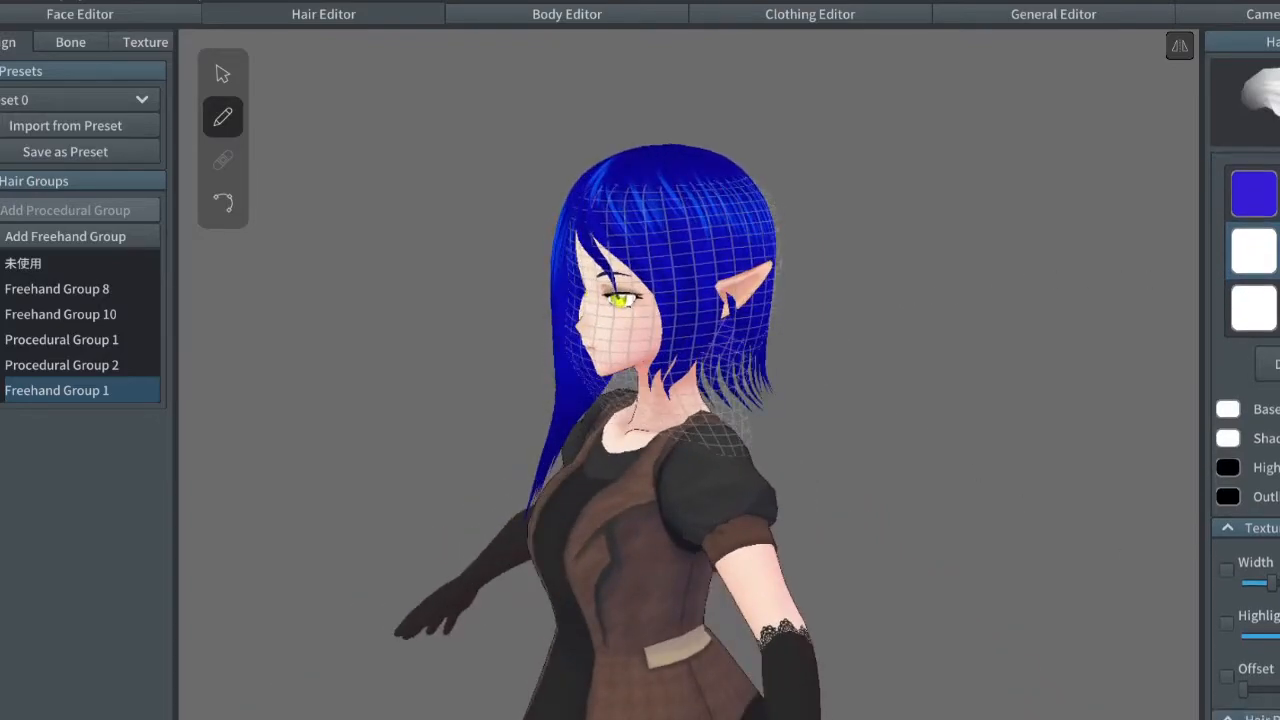
scroll(1247, 467, "down", 1)
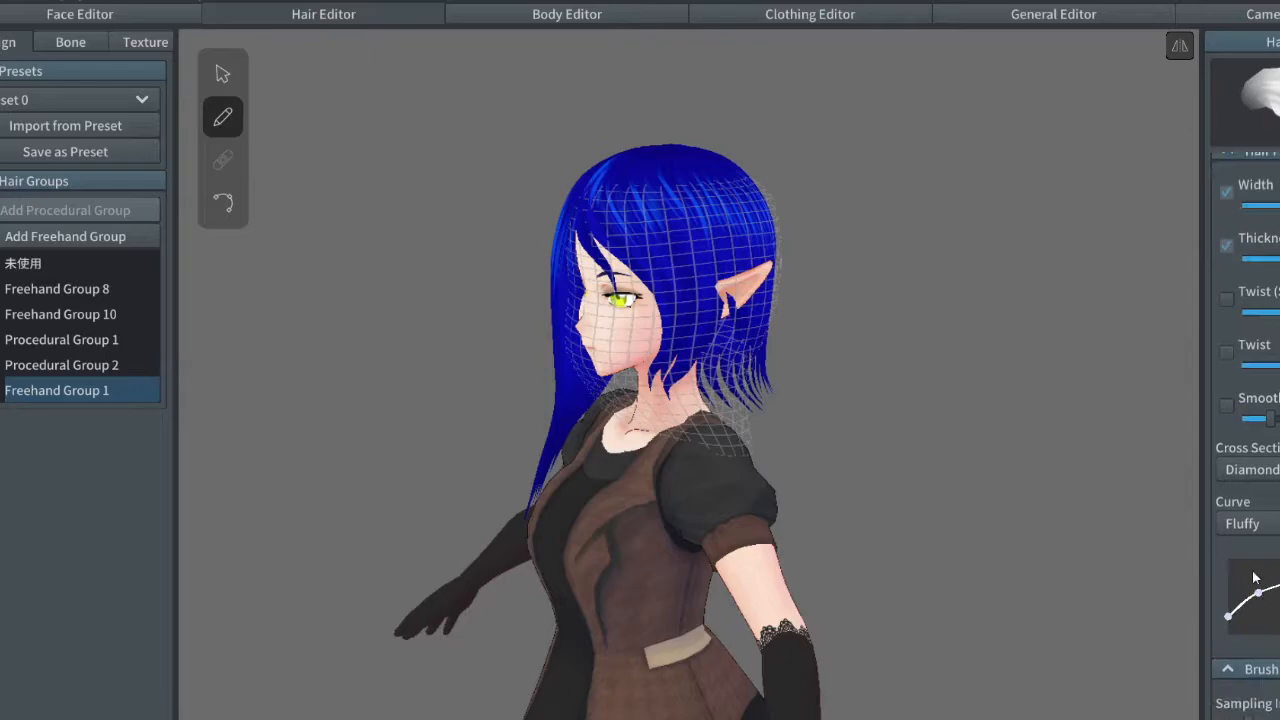
left_click(1247, 473)
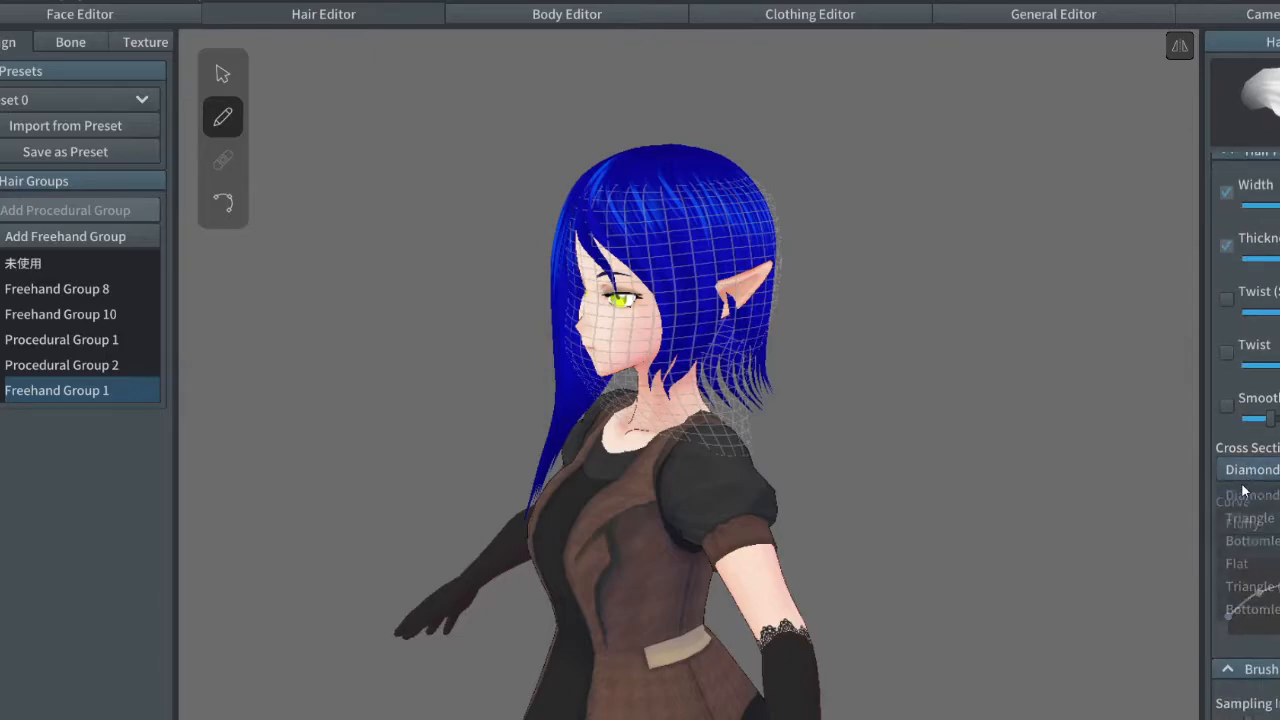
left_click(1230, 617)
left_click_drag(1230, 617, 1228, 600)
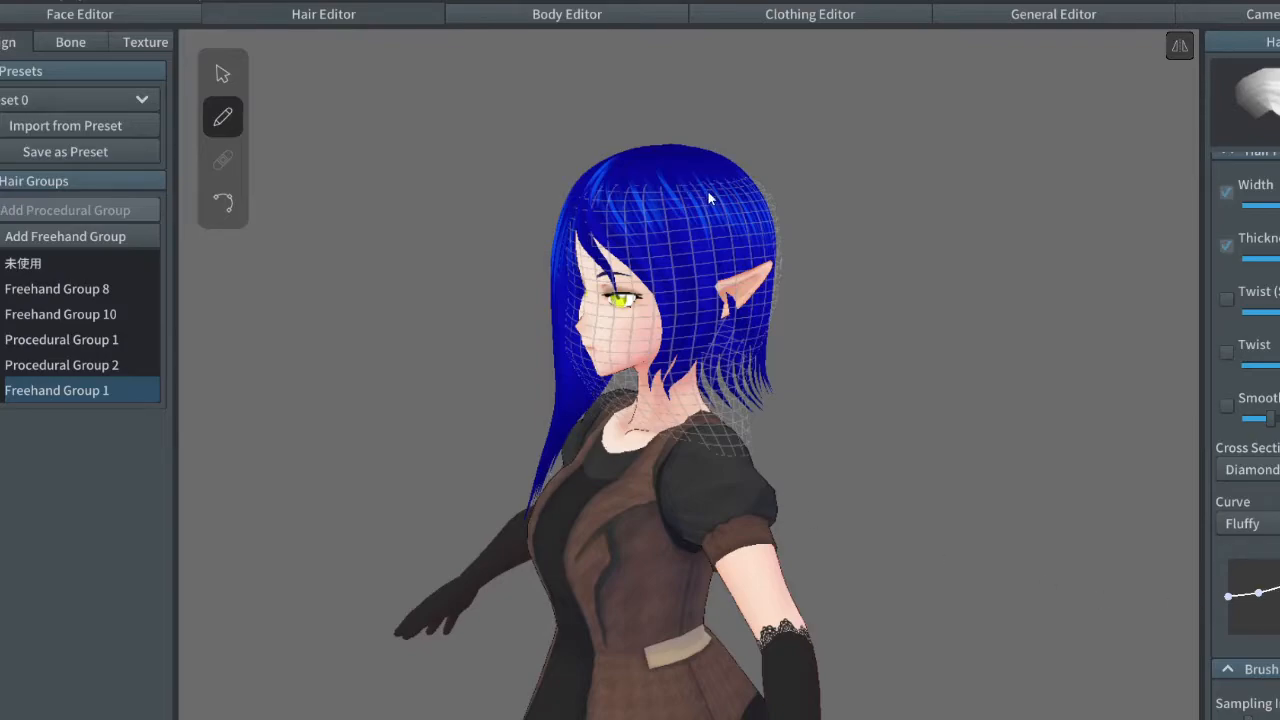
Step: Draw a mirrored white strand from the side of the head over the ear down to the shoulder
right_click_drag(715, 262, 681, 238)
mouse_move(678, 222)
left_mouse_down()
mouse_move(712, 310)
mouse_move(729, 477)
left_mouse_up()
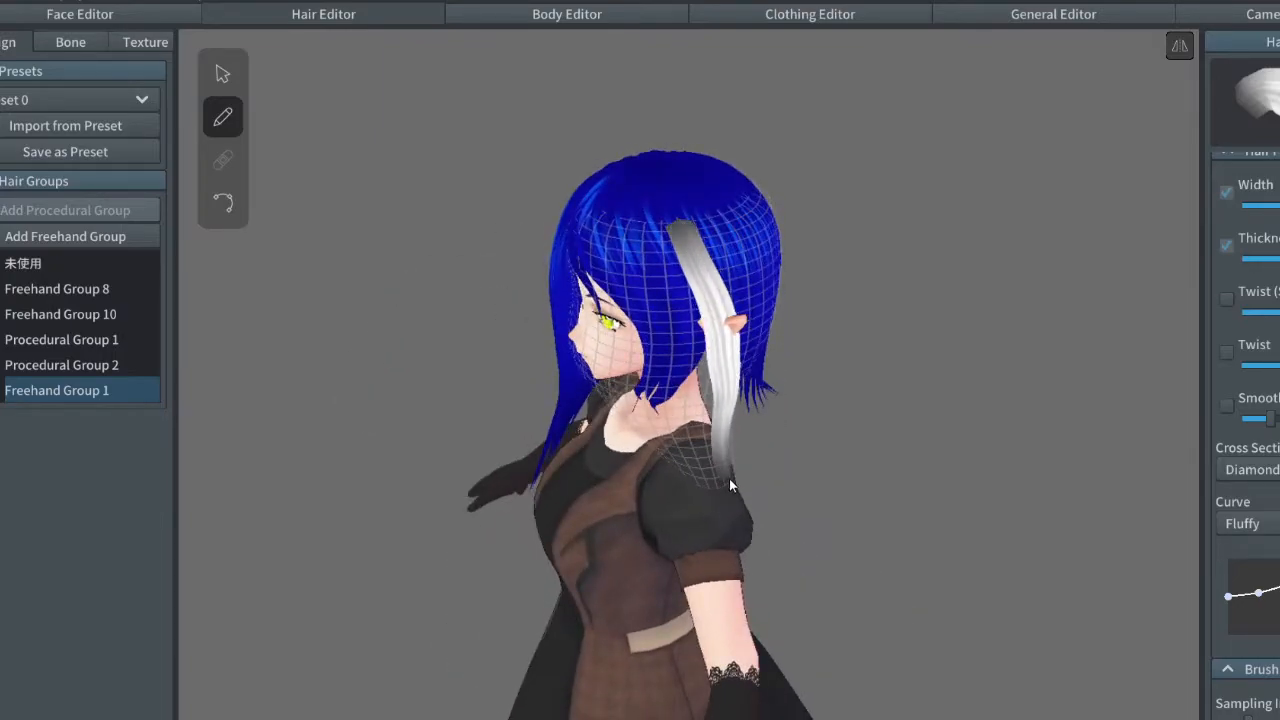
mouse_move(824, 366)
right_mouse_down()
mouse_move(866, 341)
mouse_move(922, 363)
mouse_move(793, 356)
mouse_move(821, 365)
right_mouse_up()
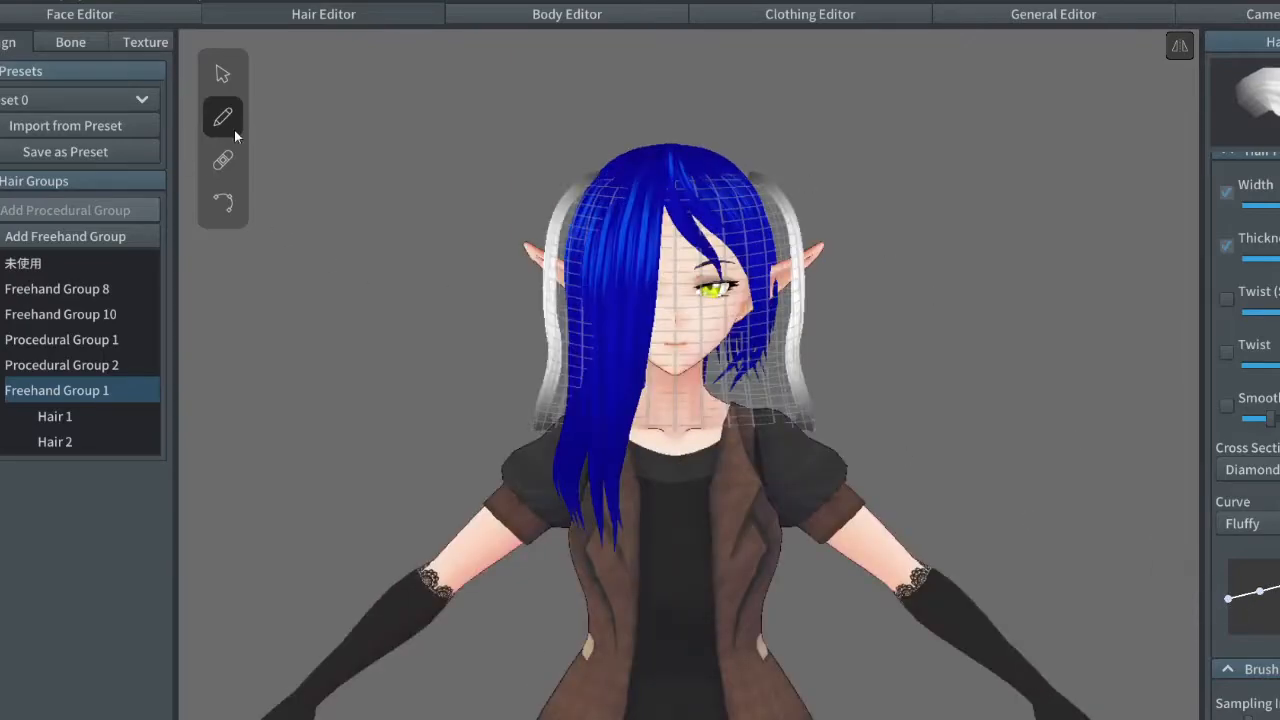
Step: Lower the guide mesh points beside the crown and pull the lower side corners of Freehand Group 1 slightly outward
left_click(223, 74)
left_click(748, 180)
left_click_drag(746, 175, 783, 191)
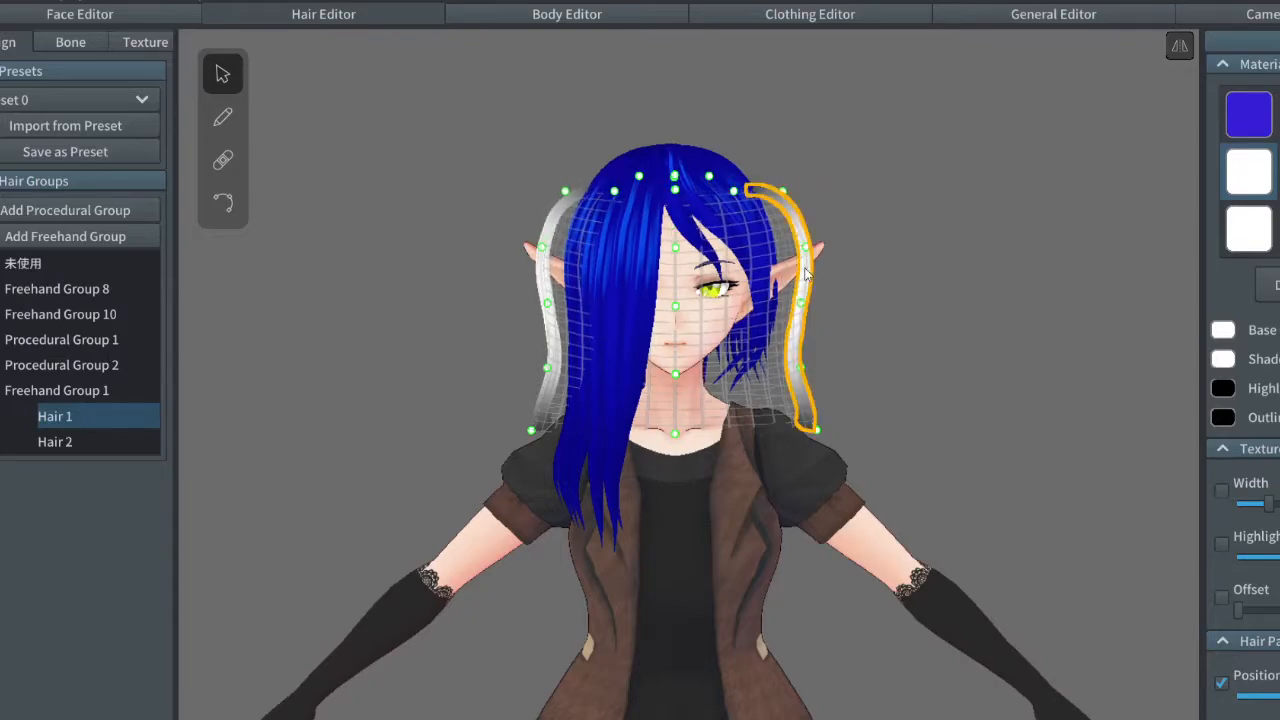
left_click(350, 207)
left_click(35, 391)
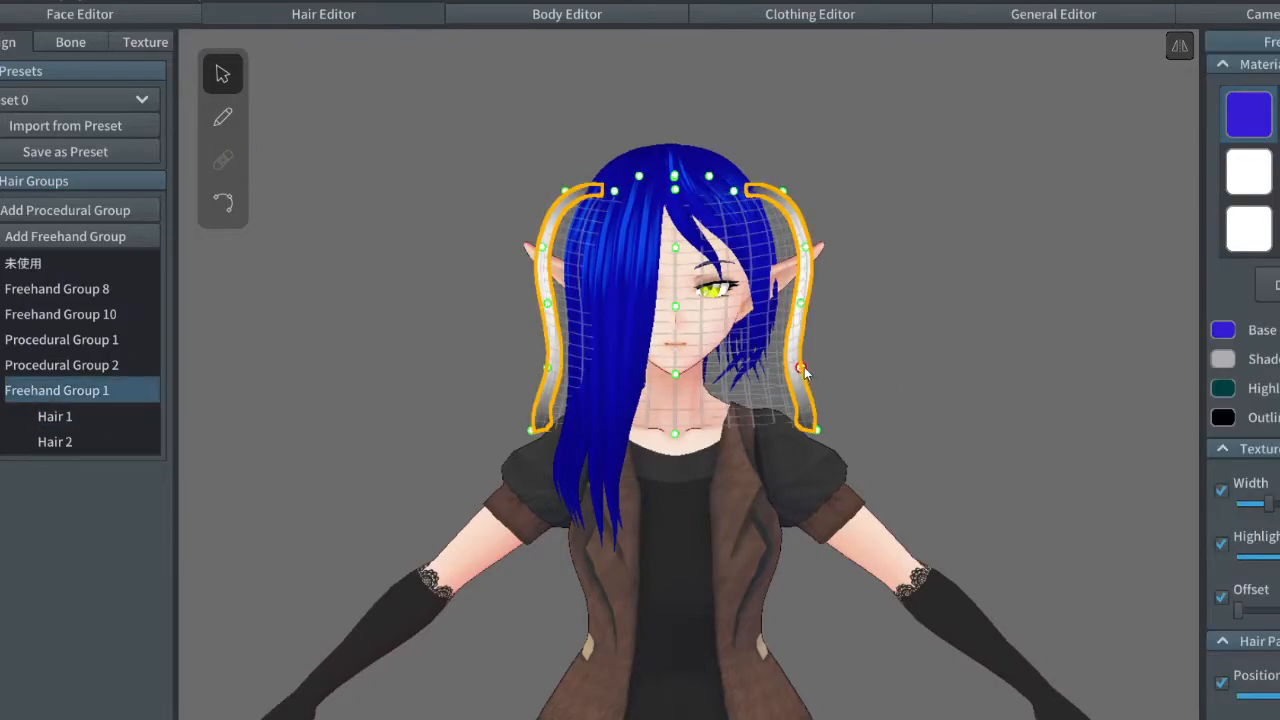
left_click_drag(817, 430, 830, 432)
Step: Widen both strands of Freehand Group 1
right_click_drag(900, 389, 861, 430)
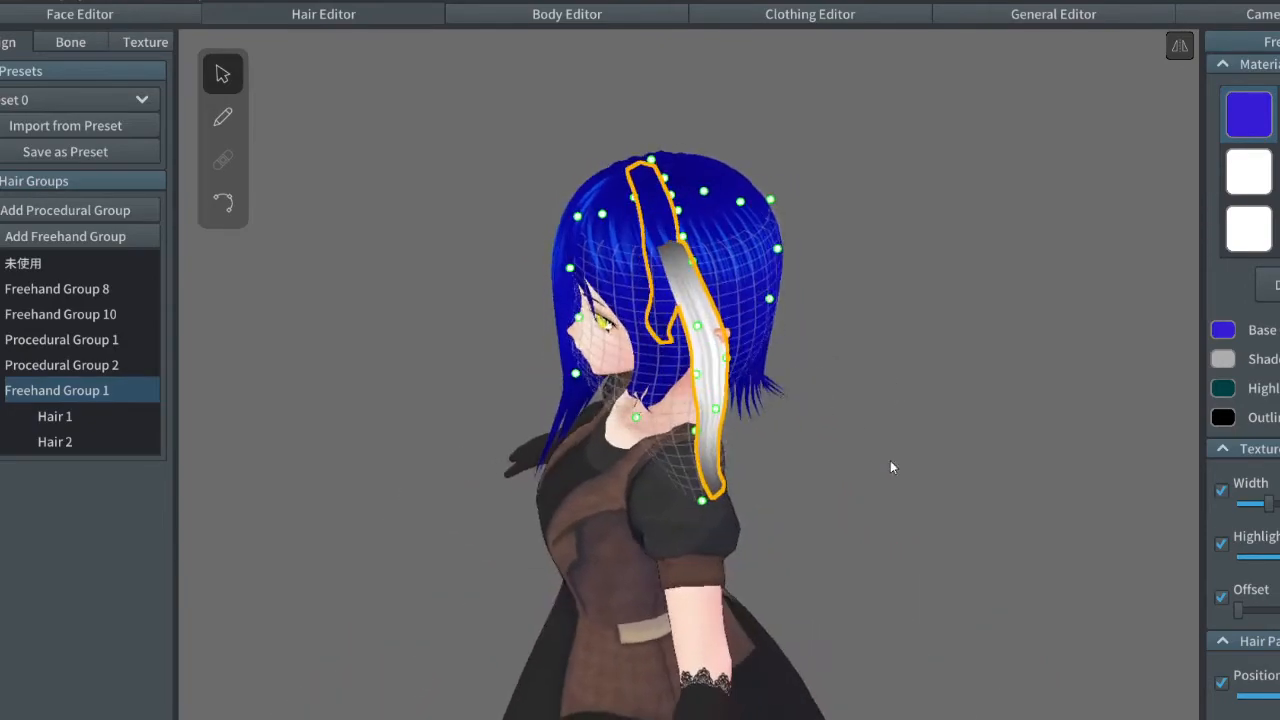
scroll(1265, 248, "down", 5)
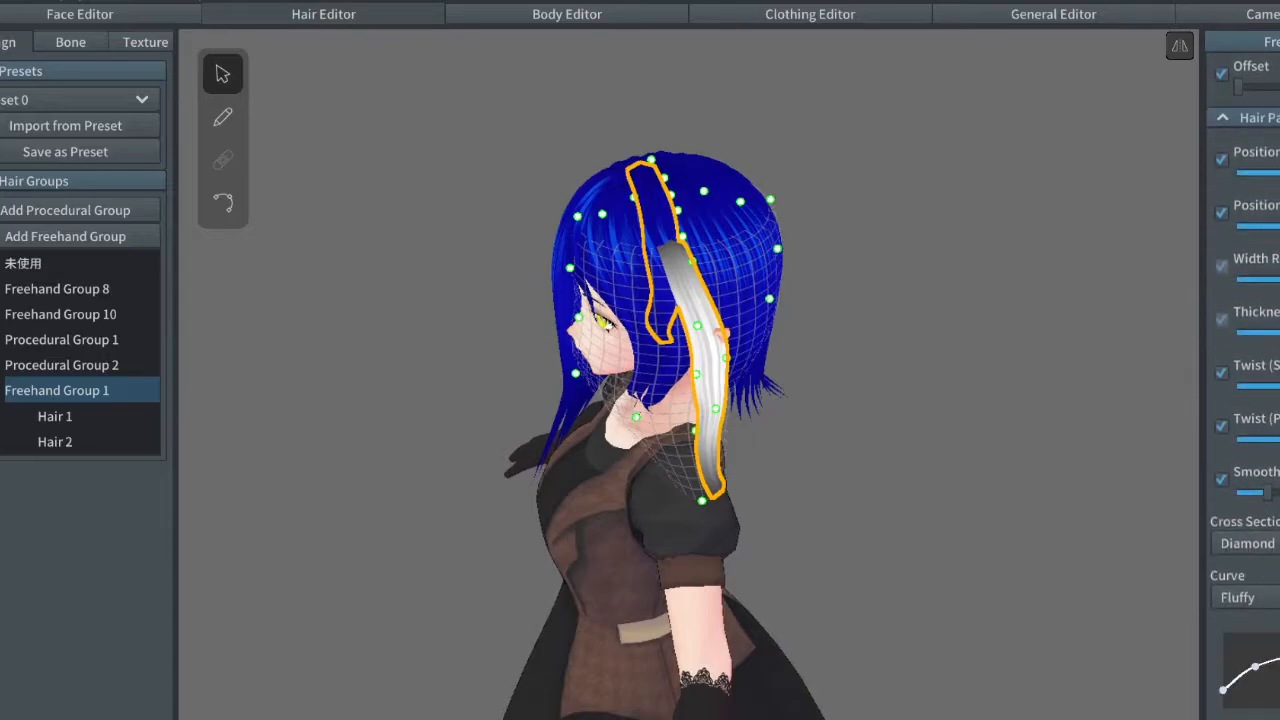
left_click_drag(1270, 383, 1277, 383)
right_click_drag(815, 298, 904, 314)
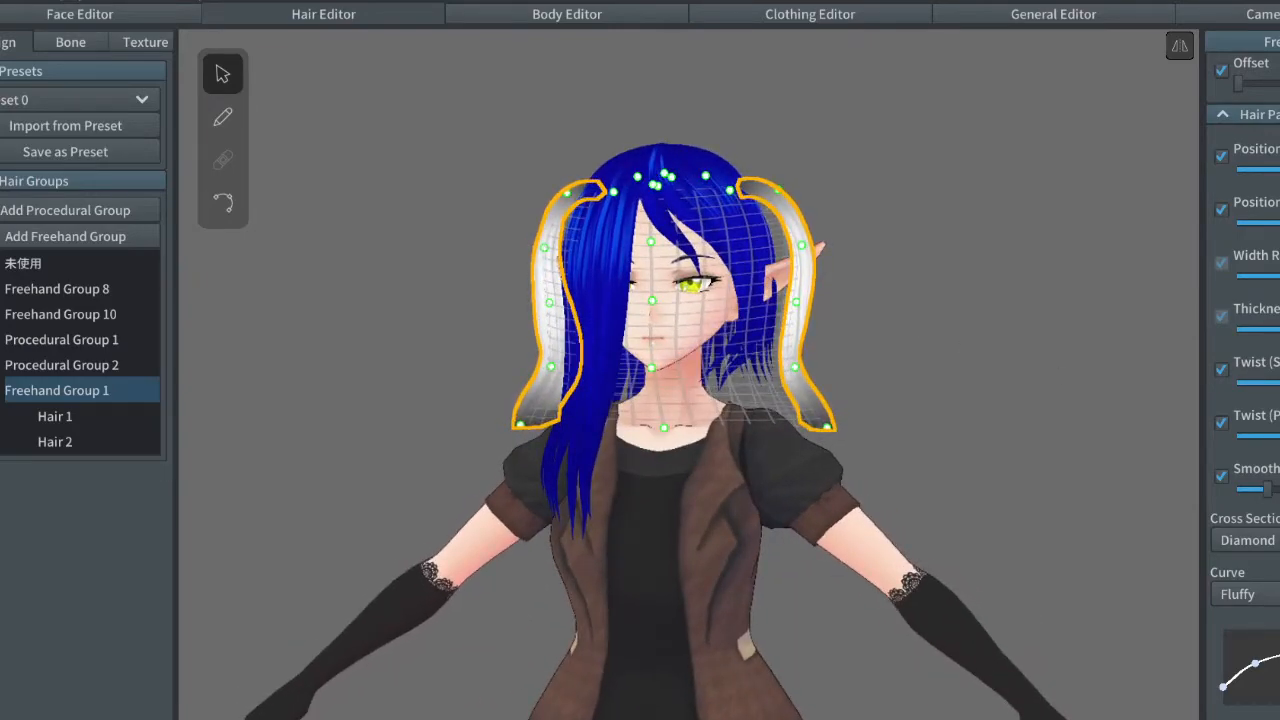
Step: Pull the lower front and back points of the group's guide mesh farther away from the head
right_click_drag(835, 408, 783, 456)
left_click_drag(722, 412, 808, 420)
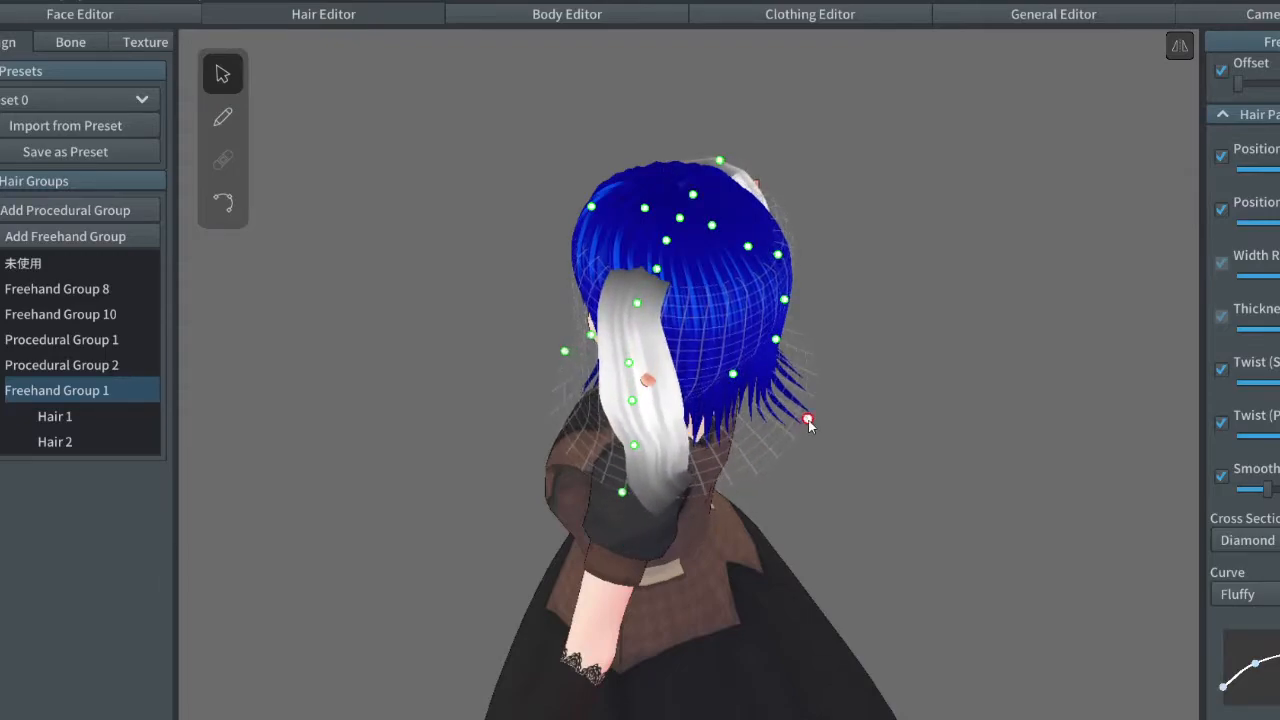
left_click_drag(563, 355, 550, 348)
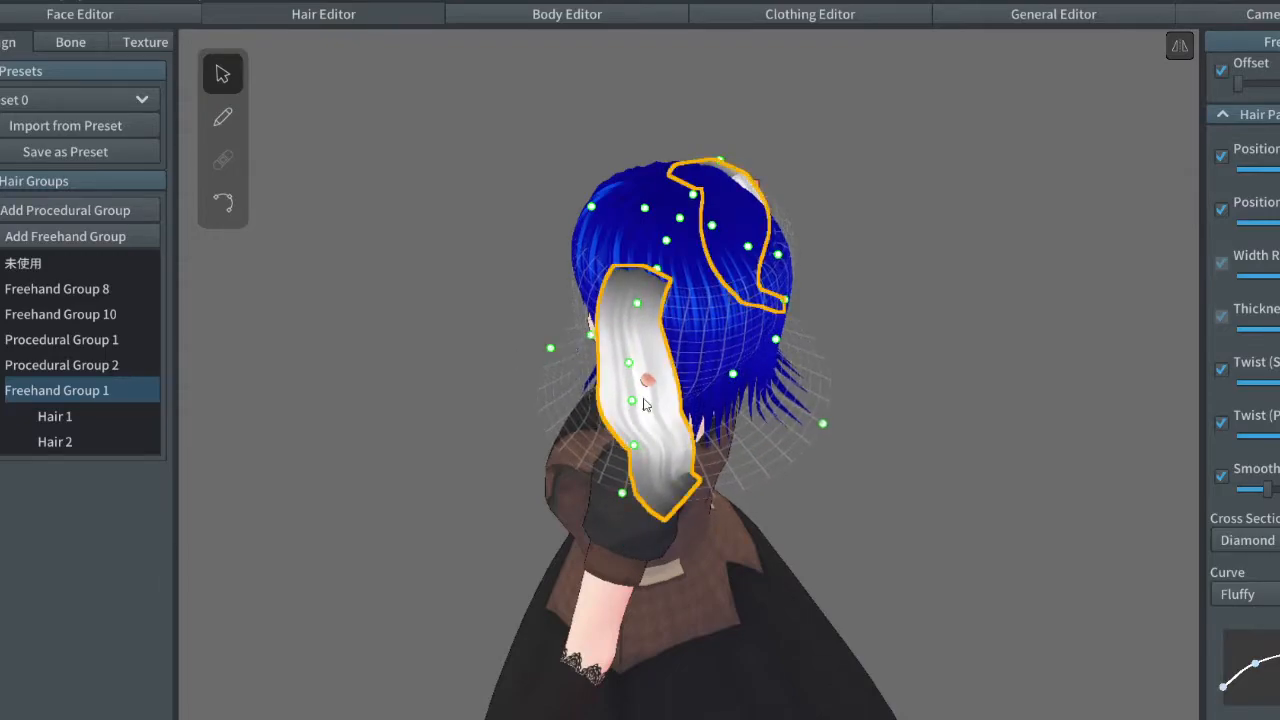
right_click_drag(790, 390, 846, 318)
left_click_drag(761, 298, 786, 313)
Step: Straighten the side strand Hair 1 so it hangs evenly from the head over the ear to the shoulder
left_click(223, 117)
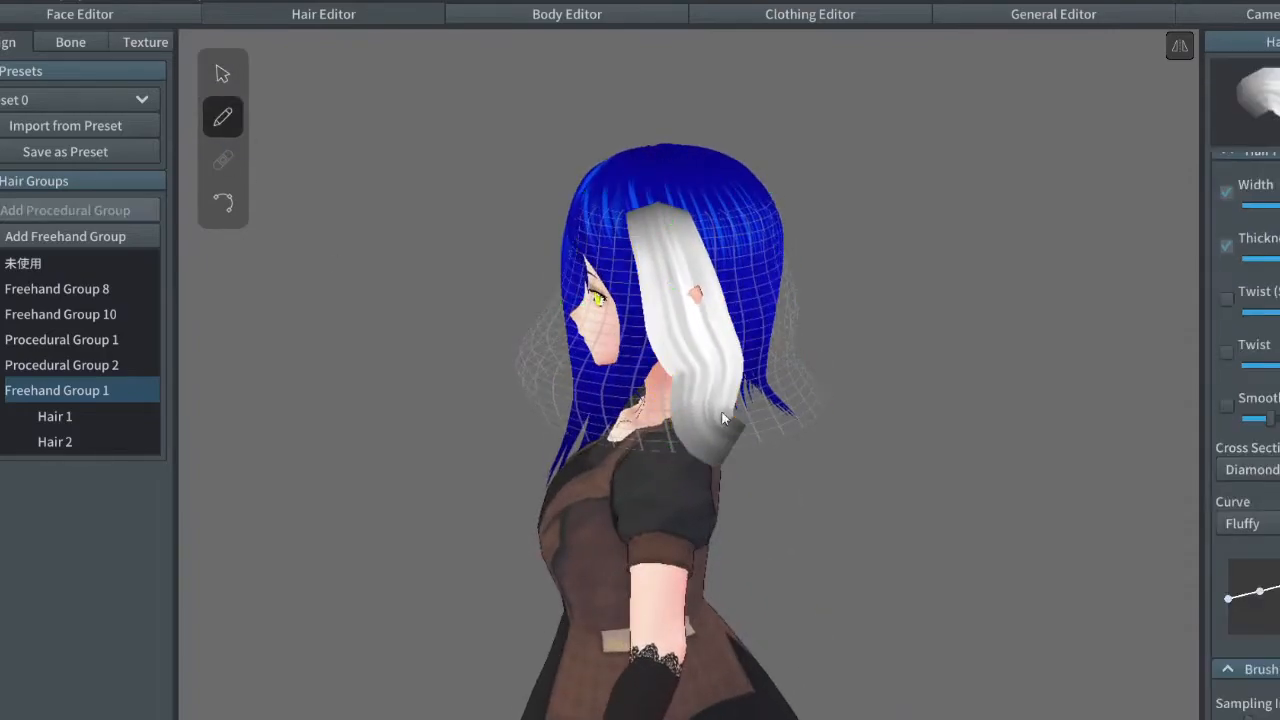
left_click(223, 203)
right_click_drag(692, 335, 663, 366)
left_click_drag(676, 331, 638, 426)
left_click(688, 392)
right_click_drag(642, 443, 189, 109)
left_click(223, 160)
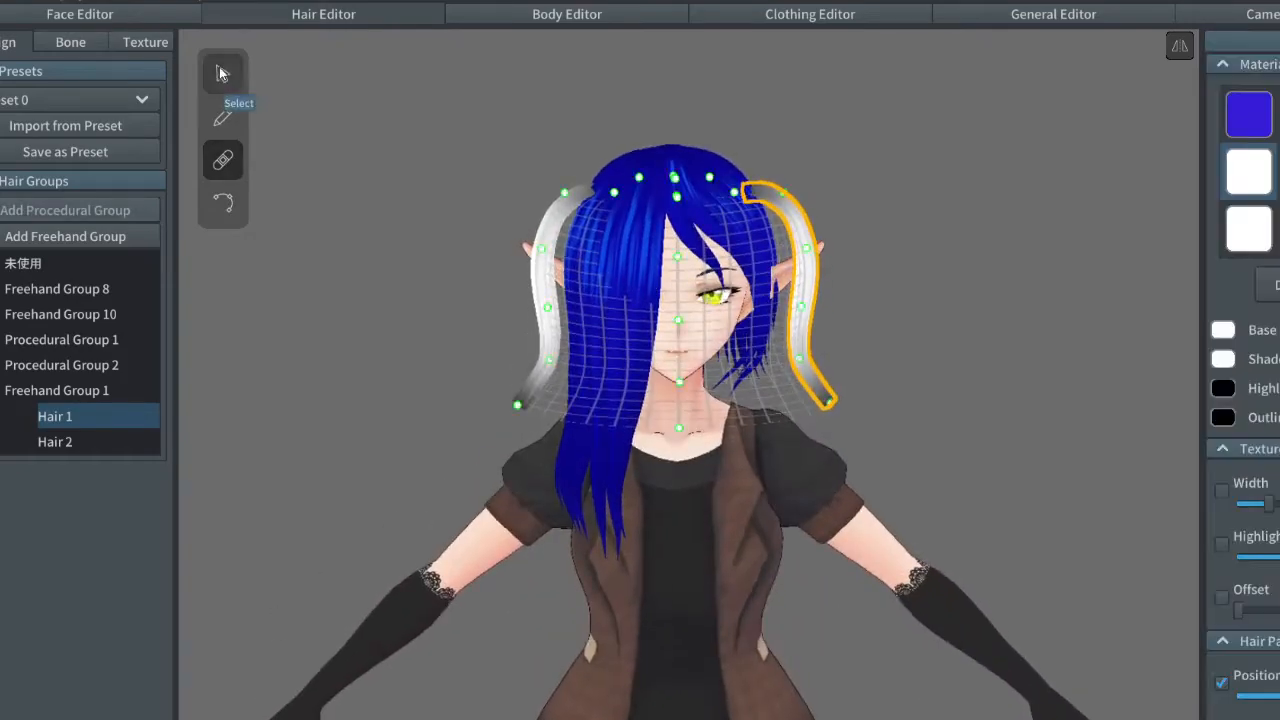
left_click(221, 74)
Step: Reshape the Fluffy curve of Hair 1 to round off the strand's tip and narrow its root
right_click_drag(560, 400, 762, 398)
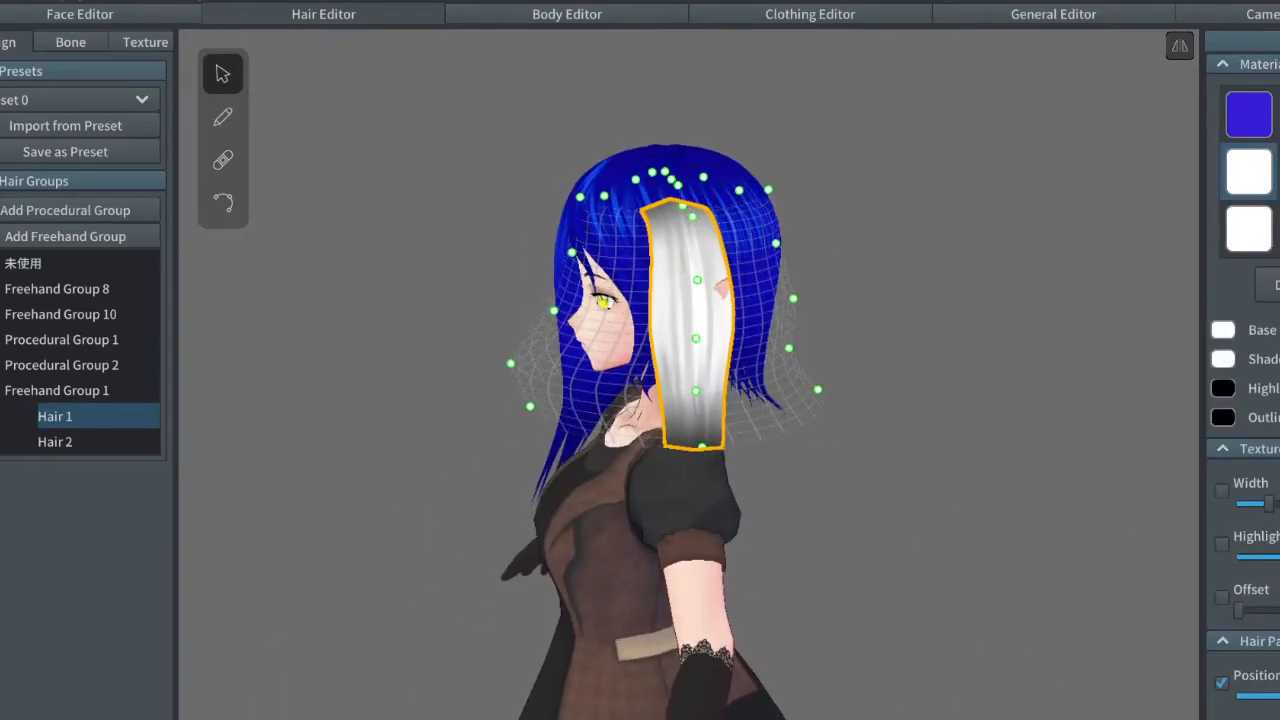
scroll(1243, 380, "down", 5)
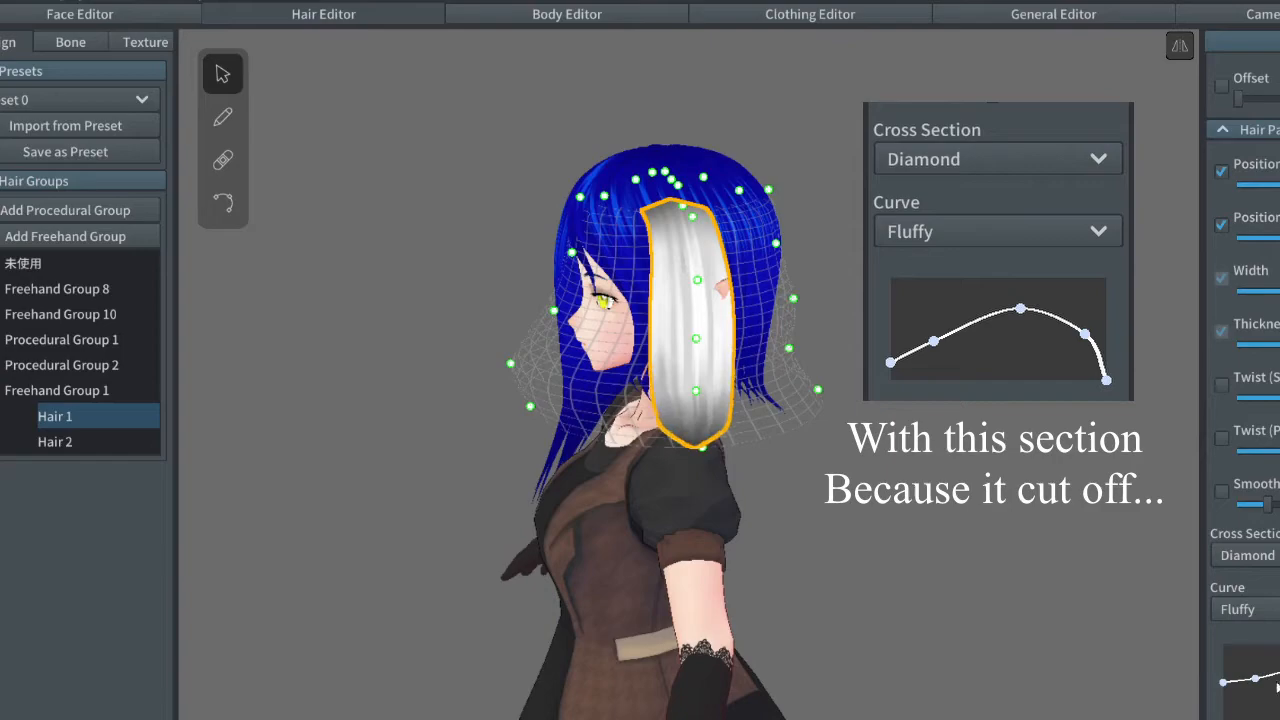
right_click_drag(894, 467, 870, 457)
left_click_drag(1257, 681, 1227, 704)
right_click_drag(876, 450, 924, 479)
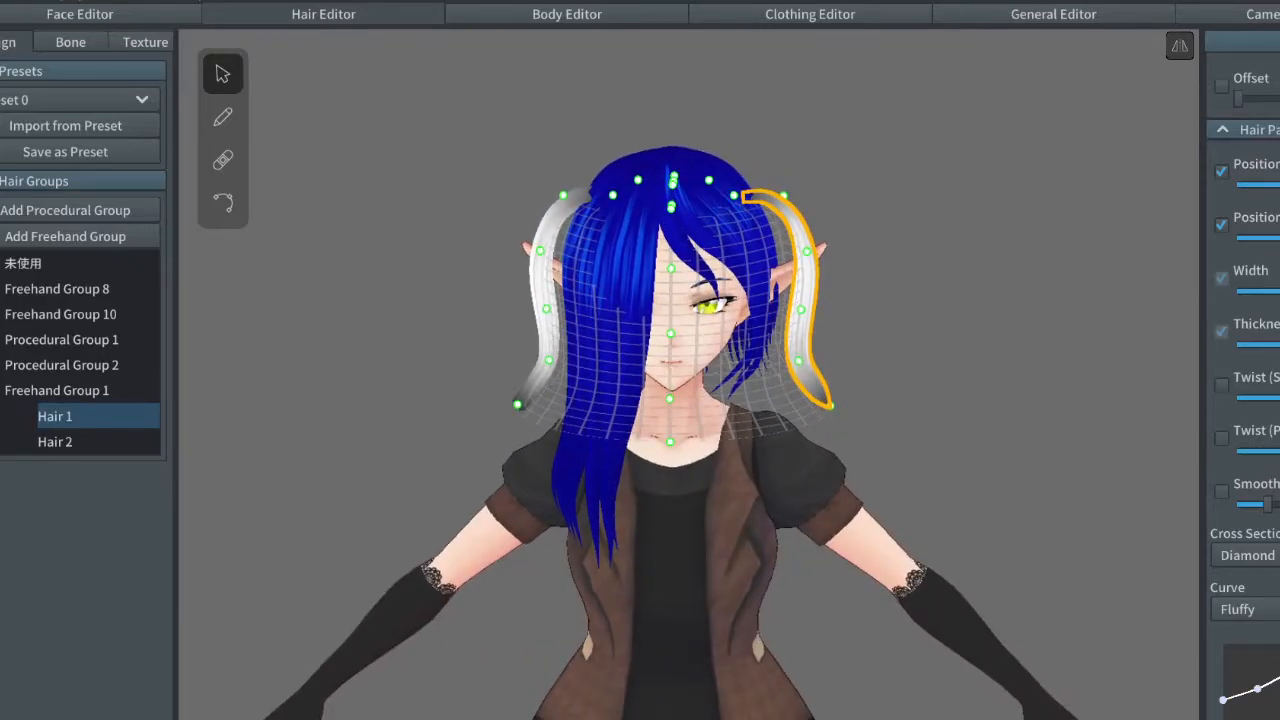
scroll(1240, 400, "up", 5)
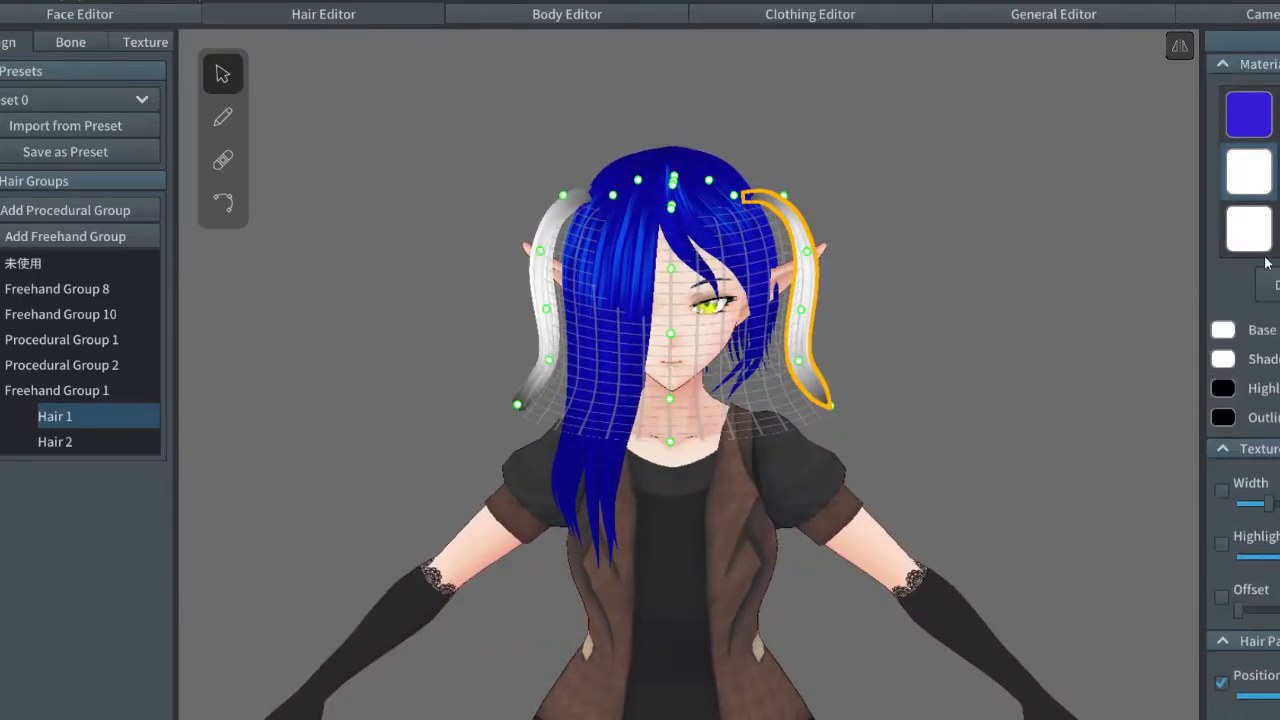
Step: Open the default image layer of the white hair material's texture and prepare the brush for painting on it
right_click_drag(965, 405, 860, 415)
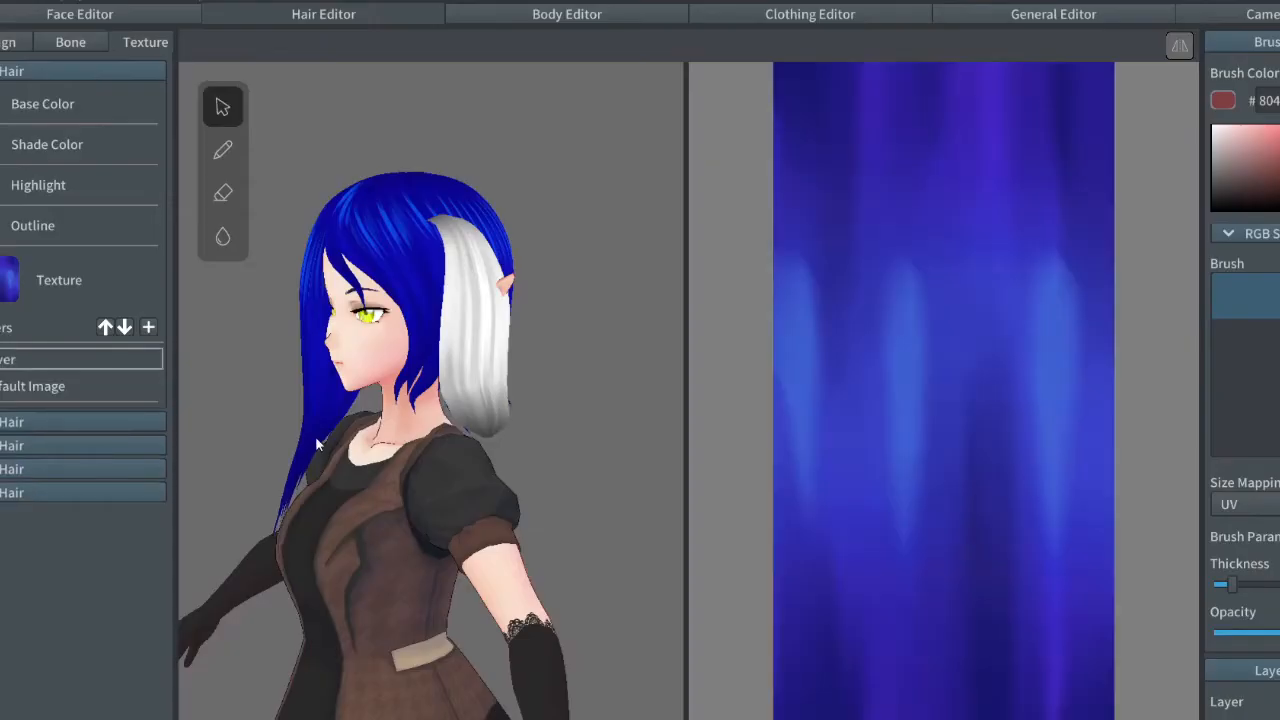
left_click(40, 118)
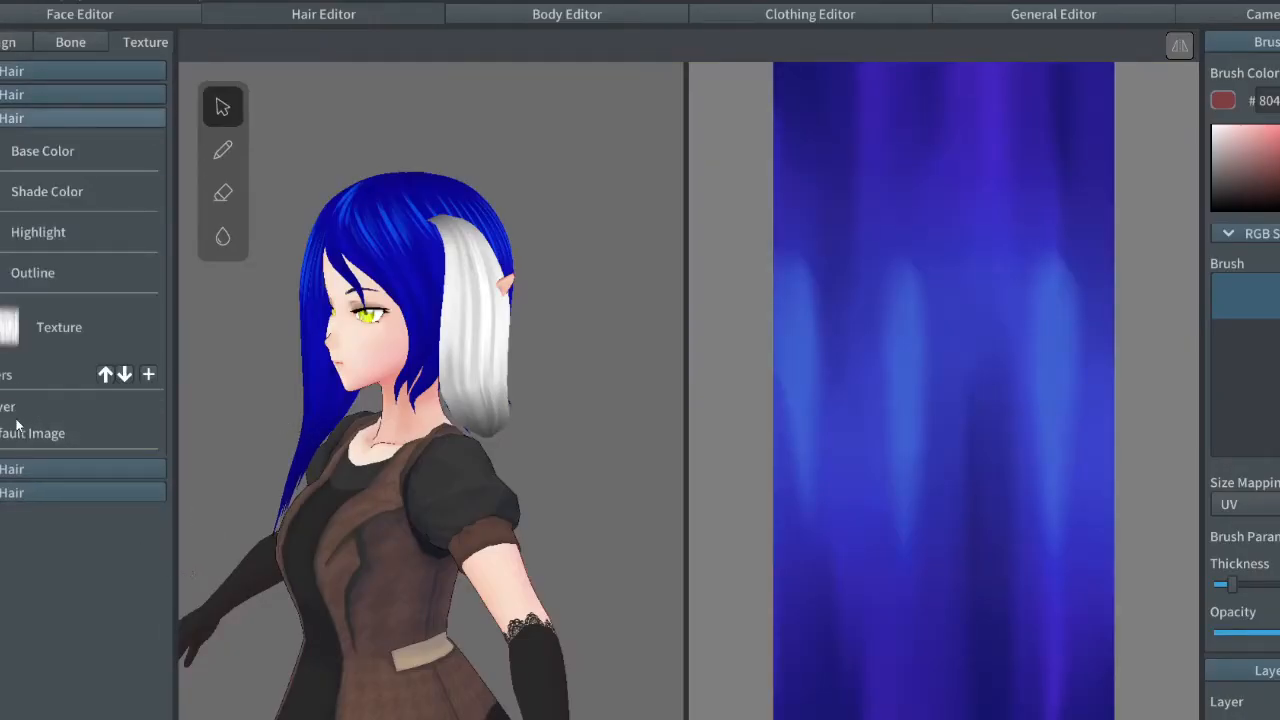
left_click(14, 433)
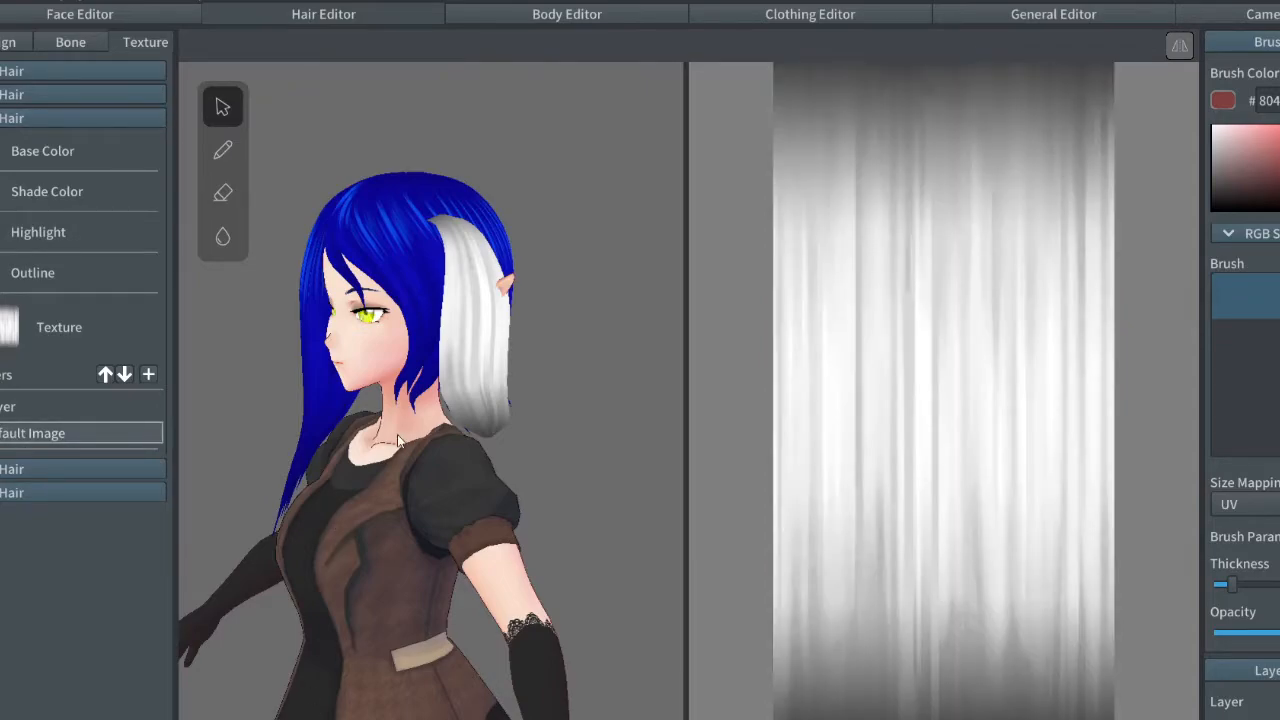
mouse_move(376, 436)
right_mouse_down()
mouse_move(425, 441)
mouse_move(409, 446)
mouse_move(401, 428)
right_mouse_up()
left_click(233, 155)
left_click(233, 155)
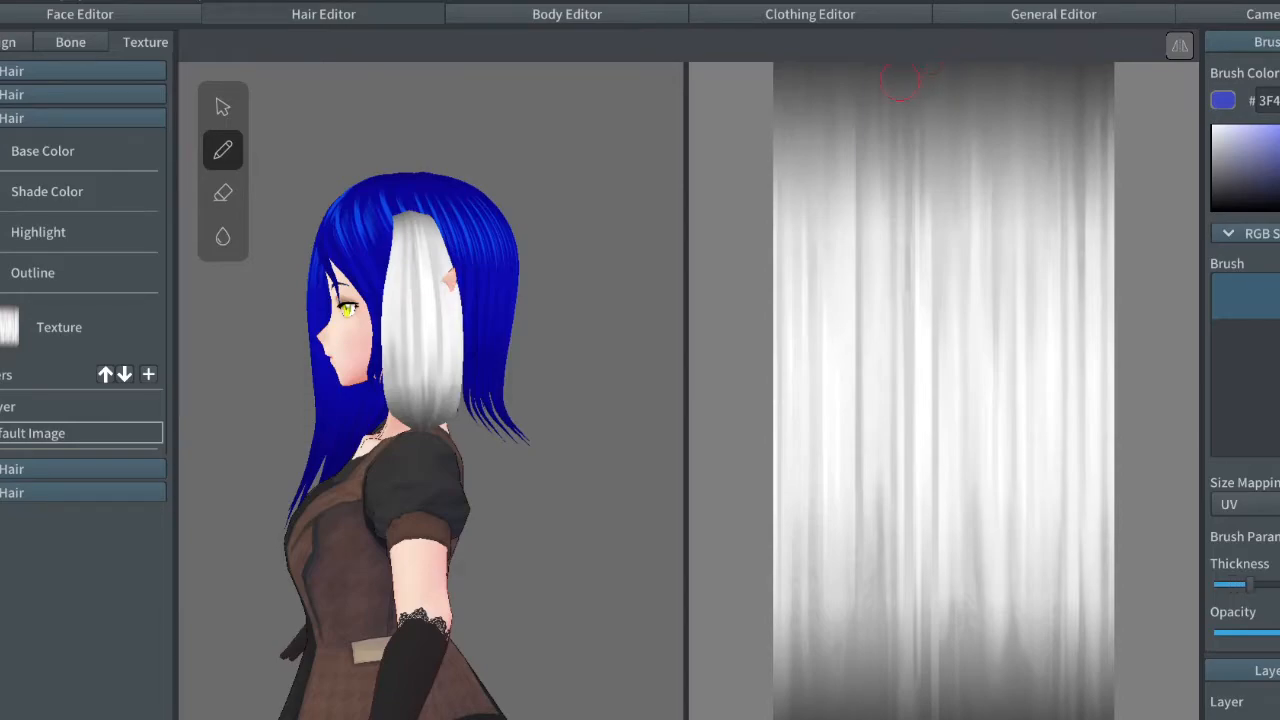
Step: Paint the left part of the hair texture solid medium blue from top to bottom, covering the remaining streaks
mouse_move(916, 78)
left_mouse_down()
mouse_move(917, 49)
mouse_move(945, 712)
left_mouse_up()
mouse_move(897, 137)
left_mouse_down()
mouse_move(850, 150)
mouse_move(835, 85)
mouse_move(795, 300)
mouse_move(840, 270)
mouse_move(885, 310)
mouse_move(893, 355)
mouse_move(837, 331)
mouse_move(805, 470)
mouse_move(775, 520)
mouse_move(793, 627)
mouse_move(840, 640)
mouse_move(890, 420)
mouse_move(915, 480)
mouse_move(918, 641)
mouse_move(928, 600)
left_mouse_up()
mouse_move(923, 514)
left_mouse_down()
mouse_move(886, 690)
mouse_move(835, 670)
mouse_move(818, 620)
mouse_move(783, 690)
left_mouse_up()
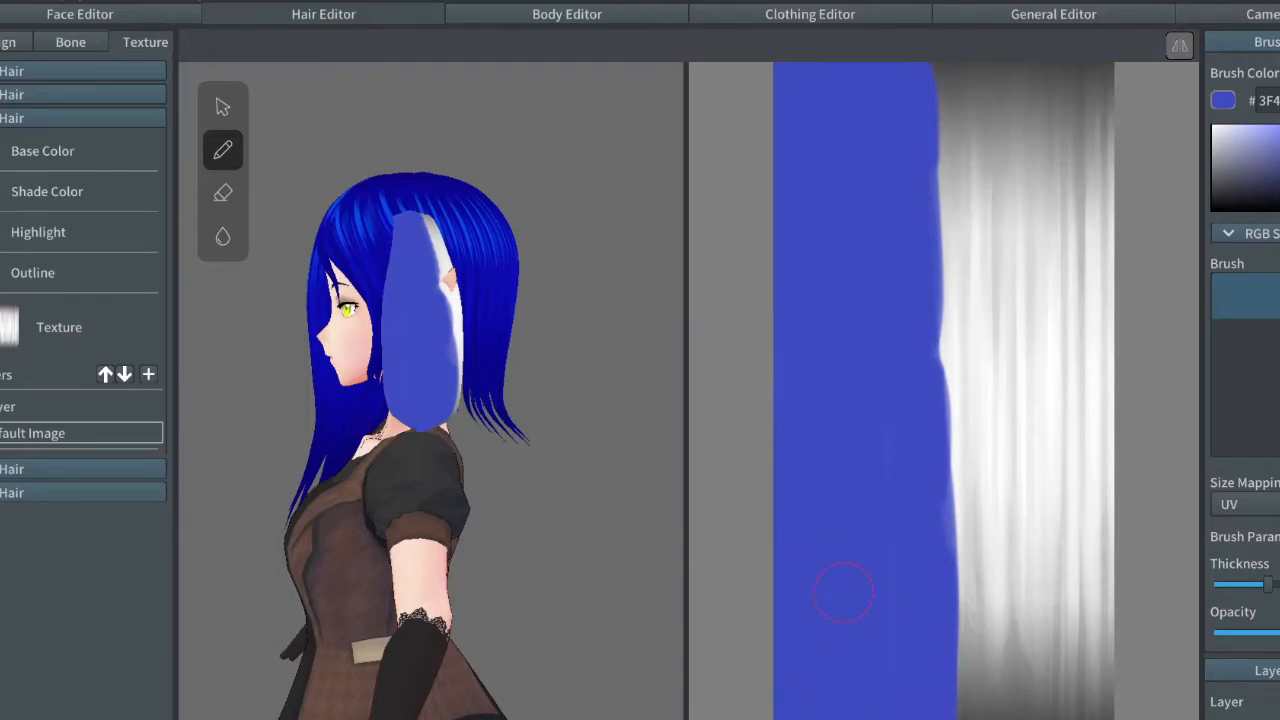
mouse_move(932, 705)
left_mouse_down()
mouse_move(949, 517)
mouse_move(945, 65)
left_mouse_up()
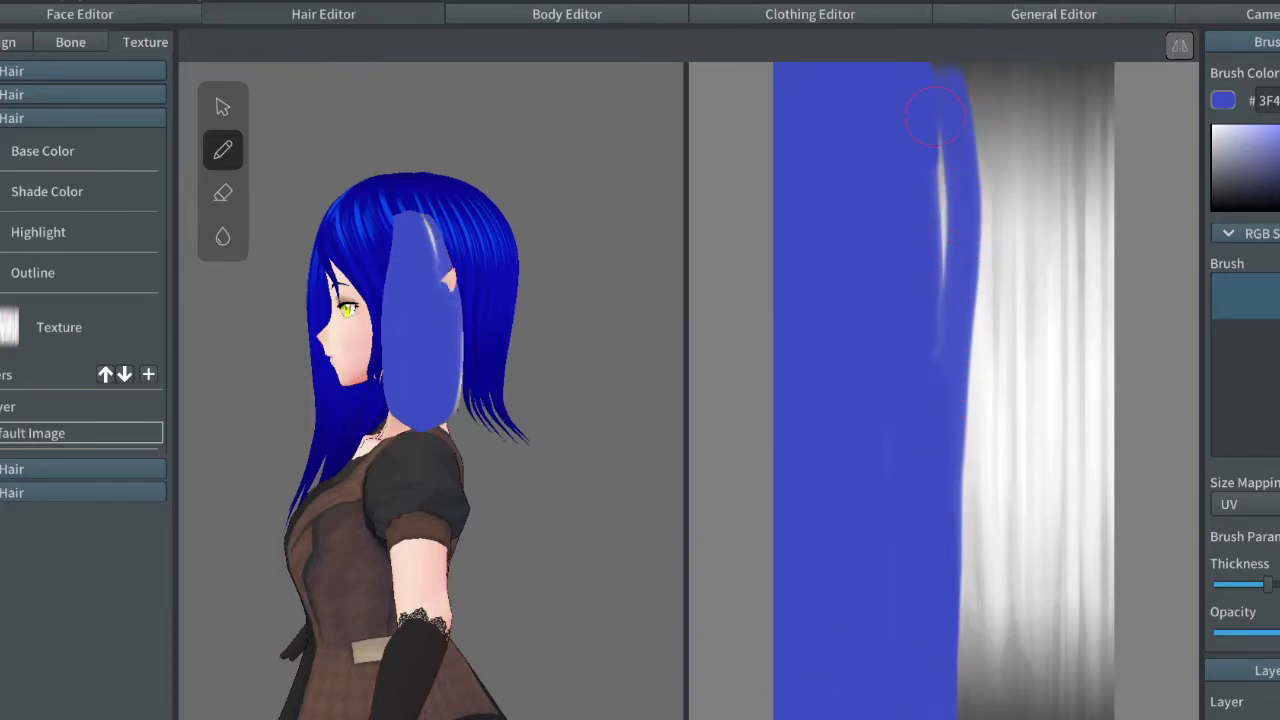
mouse_move(950, 140)
left_mouse_down()
mouse_move(971, 400)
mouse_move(952, 432)
left_mouse_up()
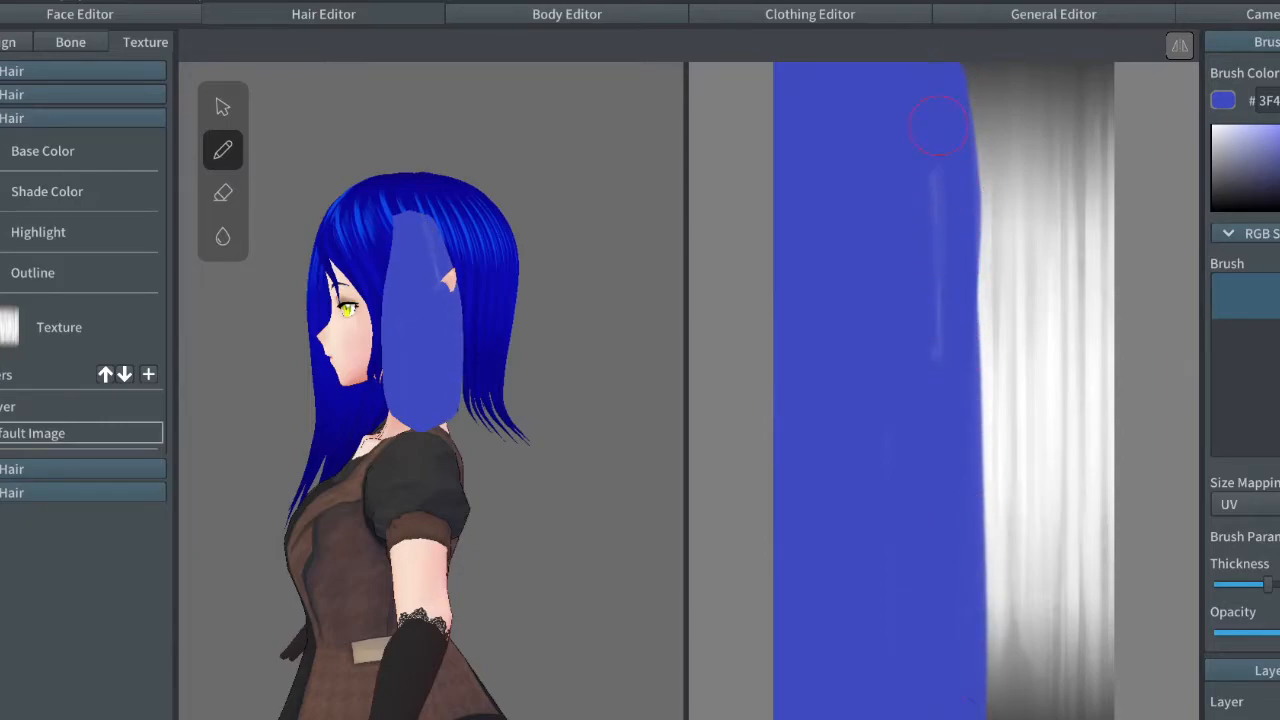
left_click_drag(937, 64, 924, 600)
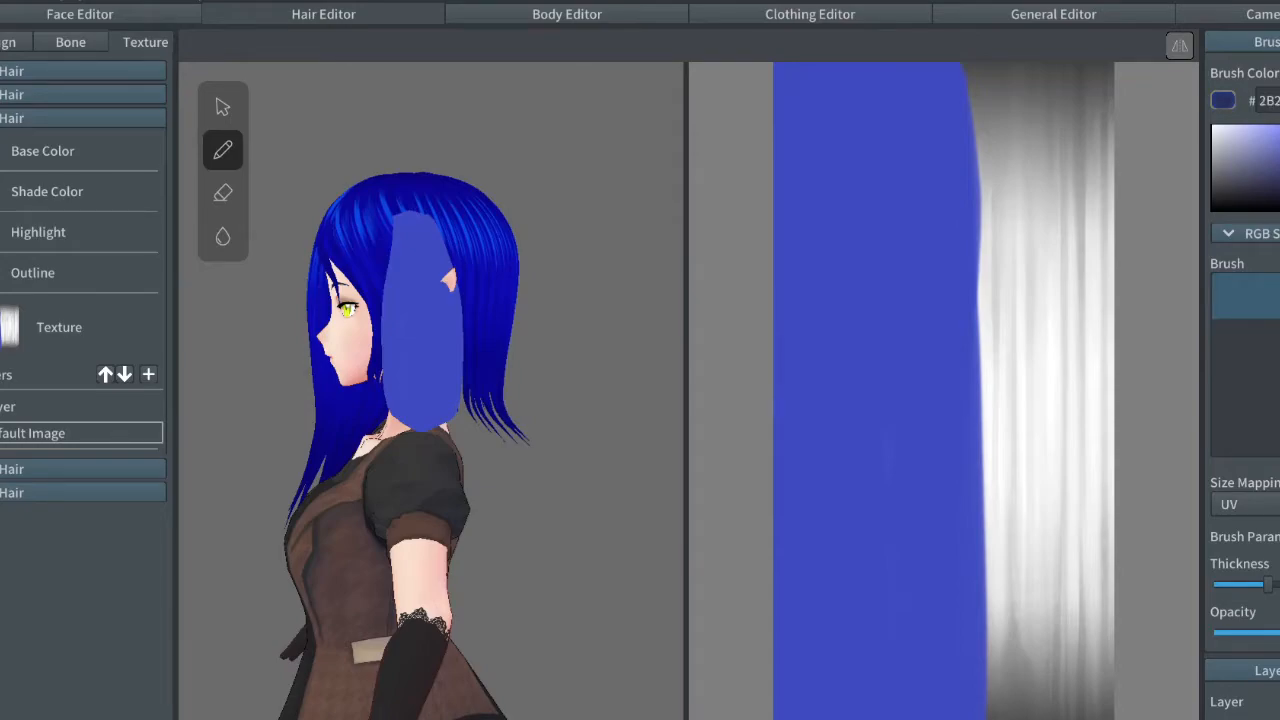
Step: Paint the right part of the hair texture dark navy and return to the hair design view
mouse_move(957, 62)
left_mouse_down()
mouse_move(1015, 140)
mouse_move(993, 85)
mouse_move(1097, 63)
mouse_move(1097, 194)
mouse_move(1060, 140)
mouse_move(1078, 95)
mouse_move(1045, 300)
mouse_move(995, 290)
mouse_move(976, 100)
mouse_move(1020, 315)
mouse_move(995, 240)
mouse_move(1120, 636)
mouse_move(1097, 394)
mouse_move(1105, 705)
mouse_move(1000, 718)
left_mouse_up()
left_click_drag(1068, 634, 1092, 718)
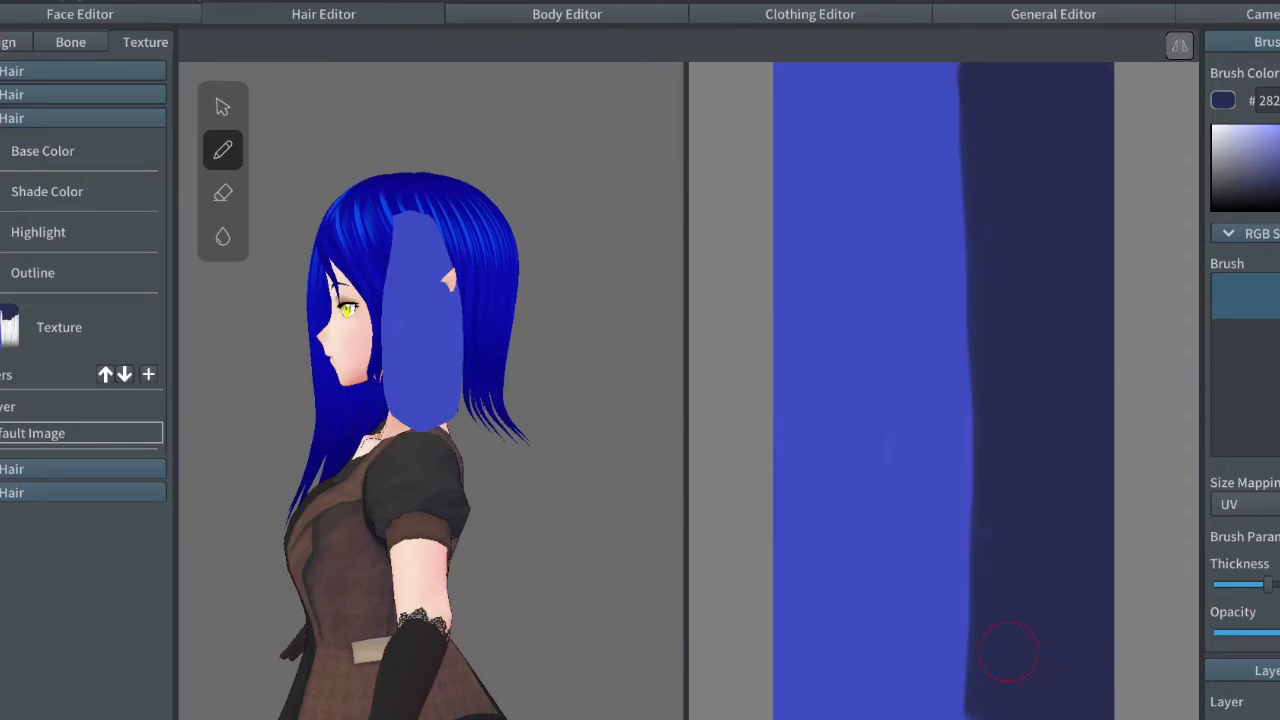
right_click_drag(330, 410, 469, 405)
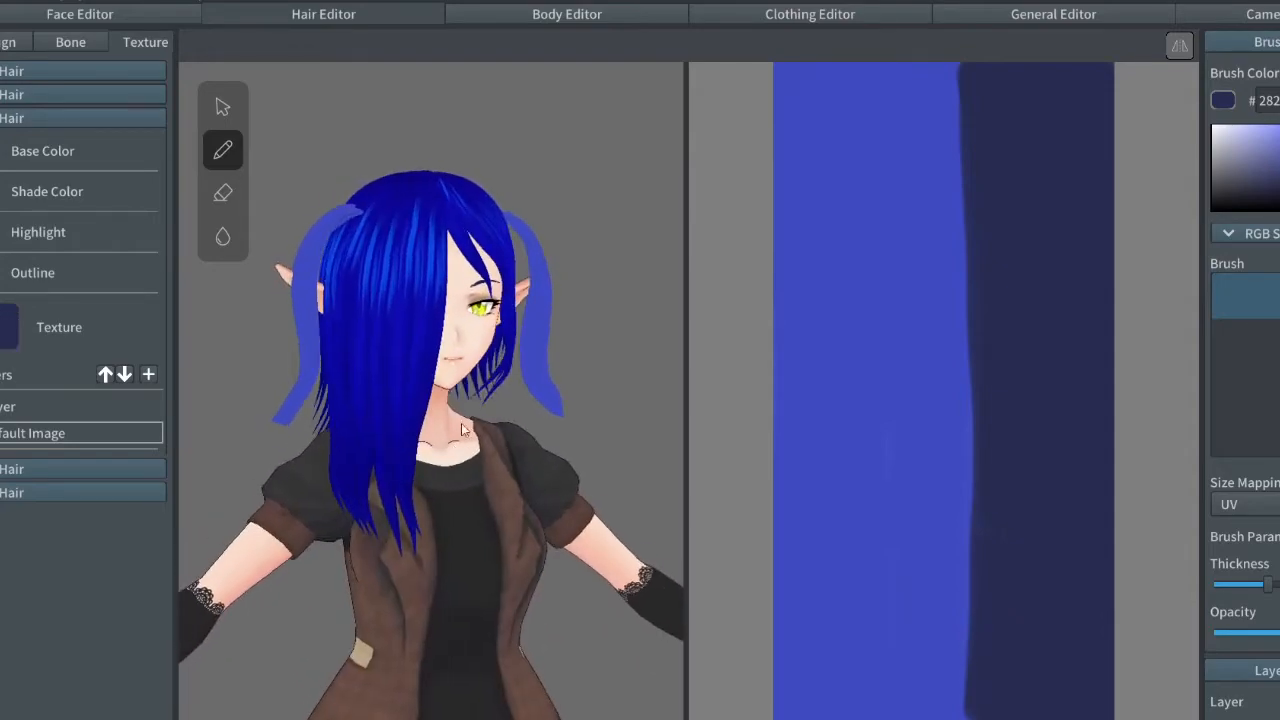
left_click(8, 42)
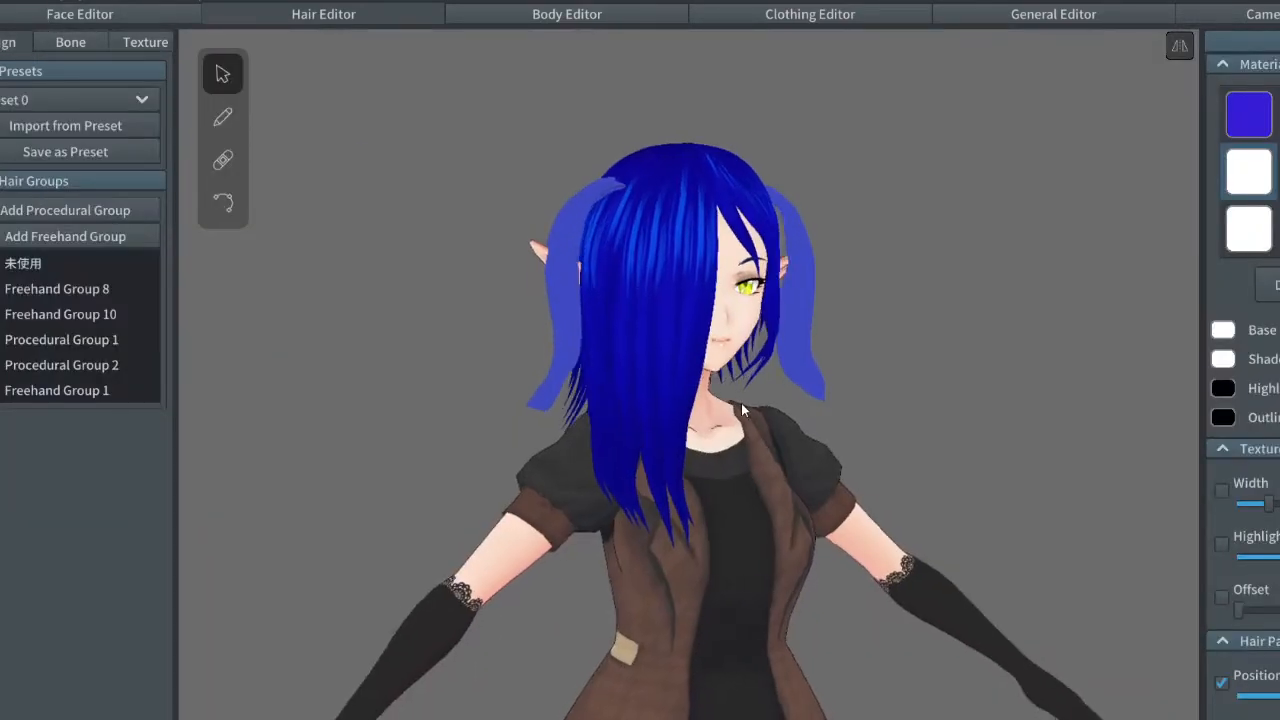
right_click_drag(738, 404, 705, 405)
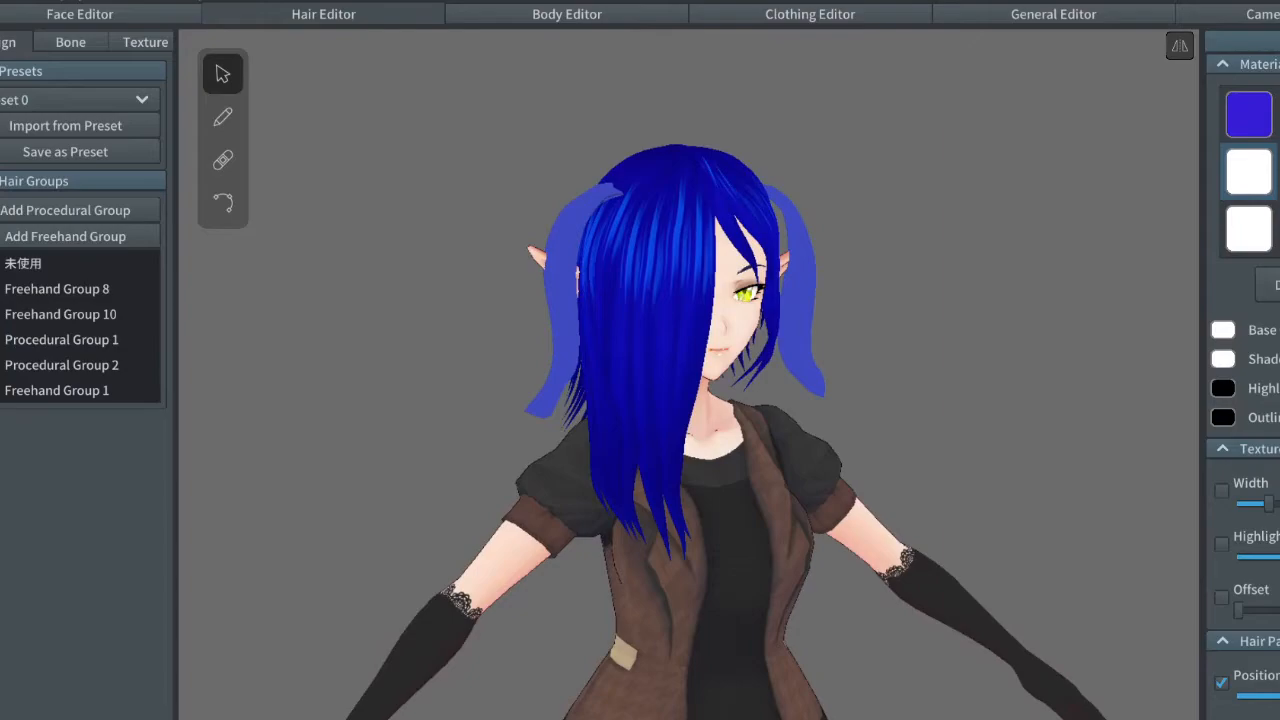
Step: Adjust the texture parameters of both side hair pieces so medium blue covers their outer sides and dark navy their inner sides
left_click(566, 290)
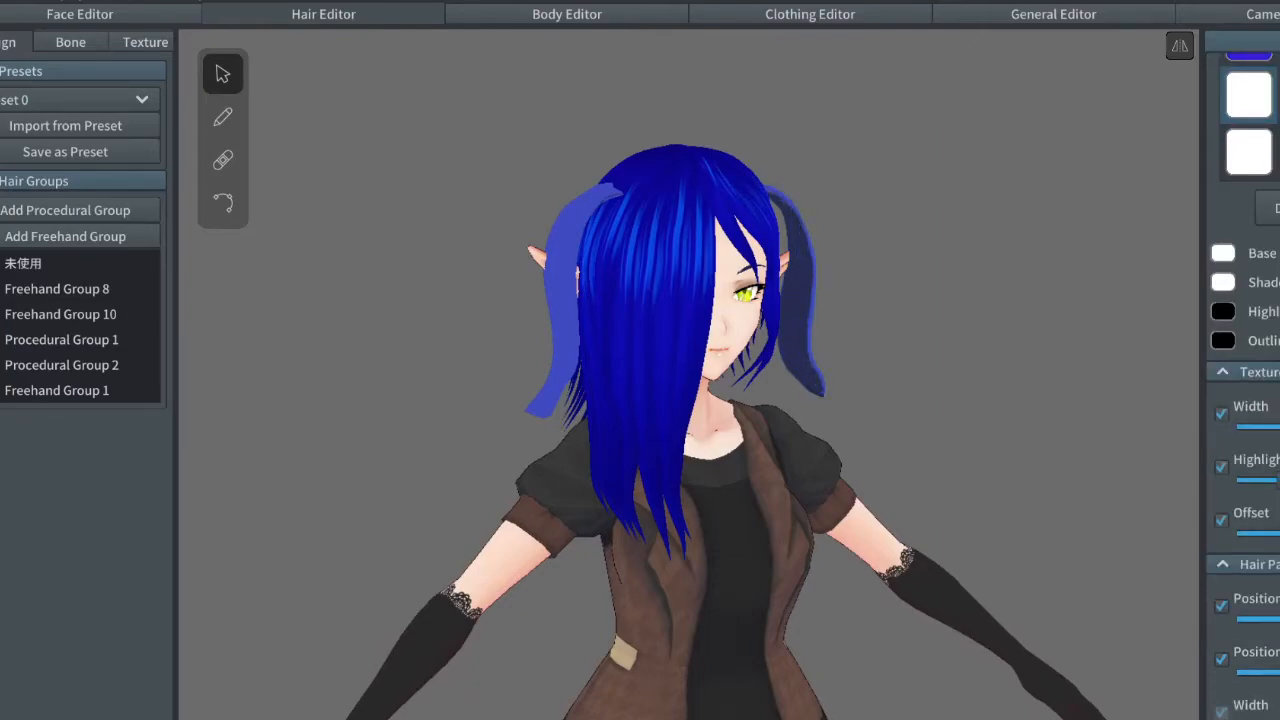
right_click_drag(880, 380, 905, 370)
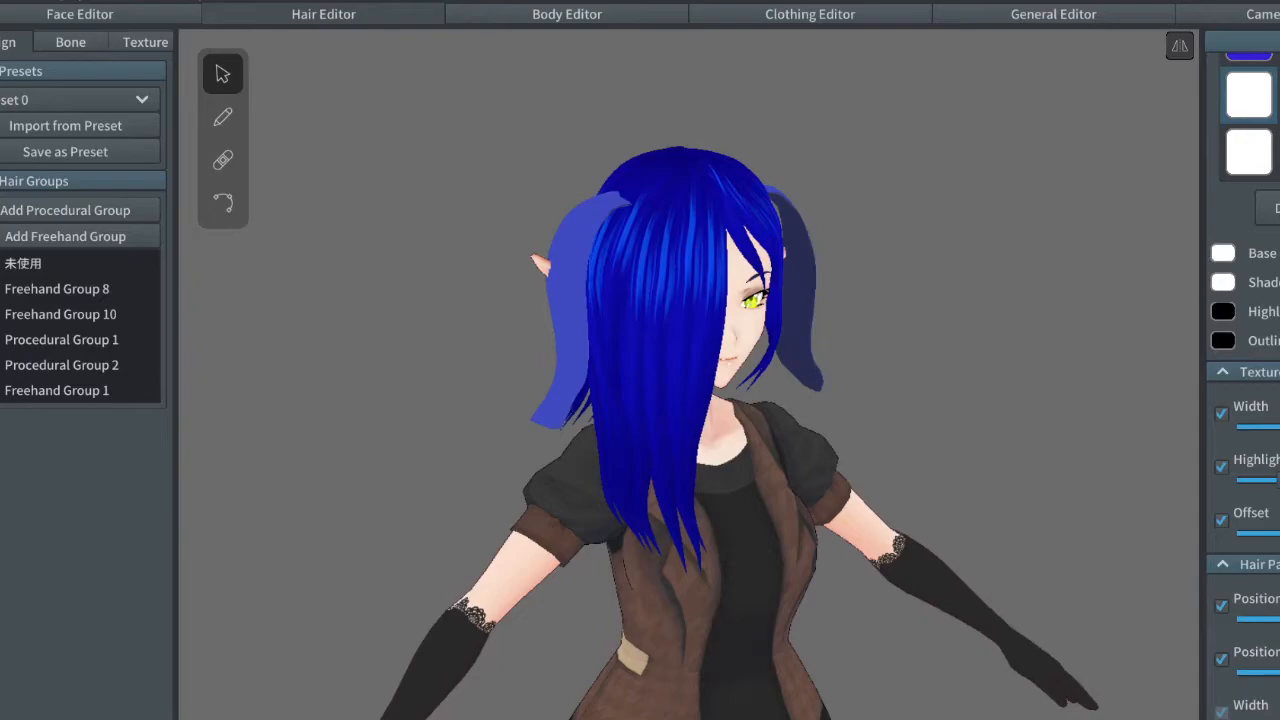
right_click_drag(900, 368, 870, 371)
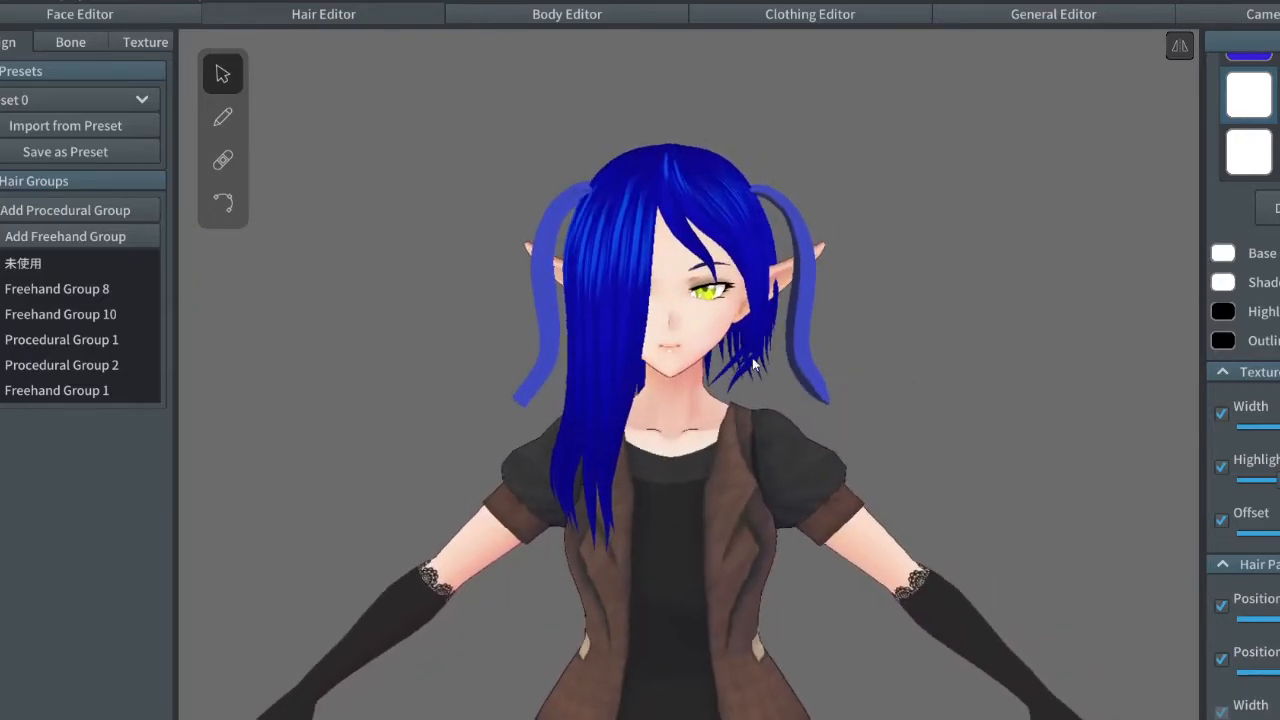
left_click(56, 390)
left_click(55, 441)
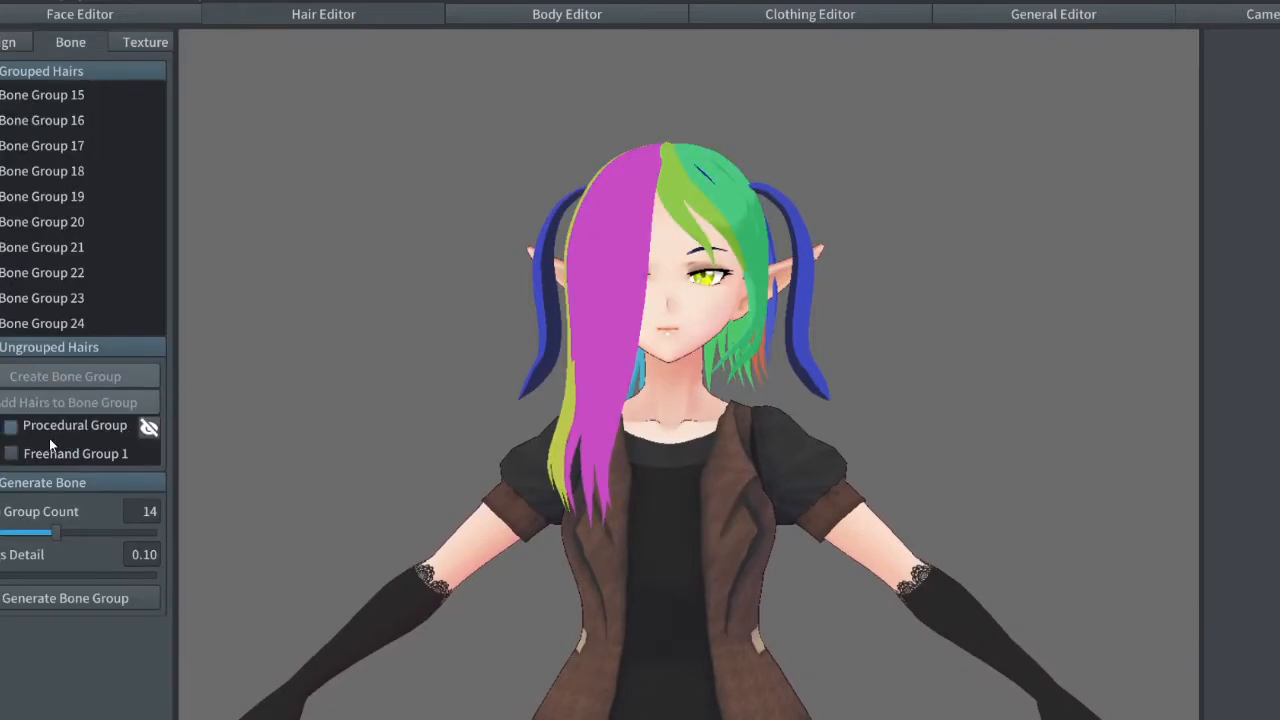
Step: Create a separate bone group for each strand of Freehand Group 1, lowering the bone count and raising the fixed point for Hair 1
left_click(50, 452)
left_click(65, 479)
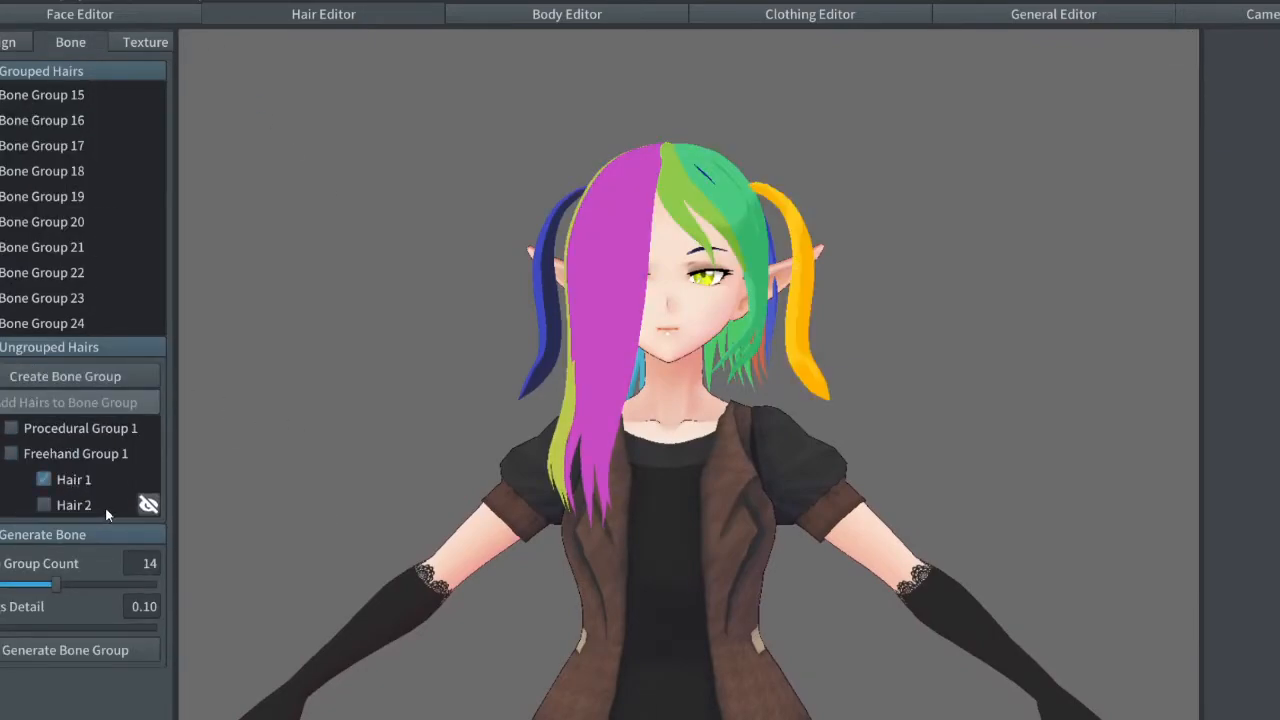
left_click(39, 377)
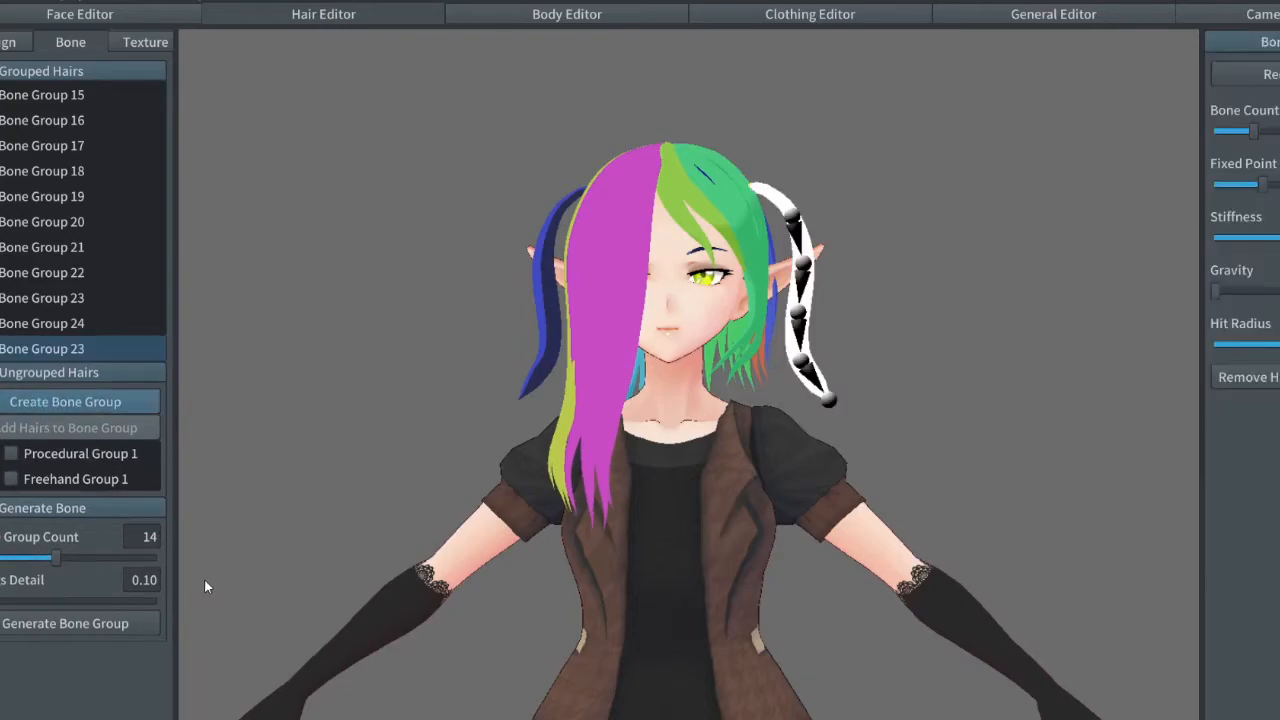
left_click_drag(1252, 131, 1246, 133)
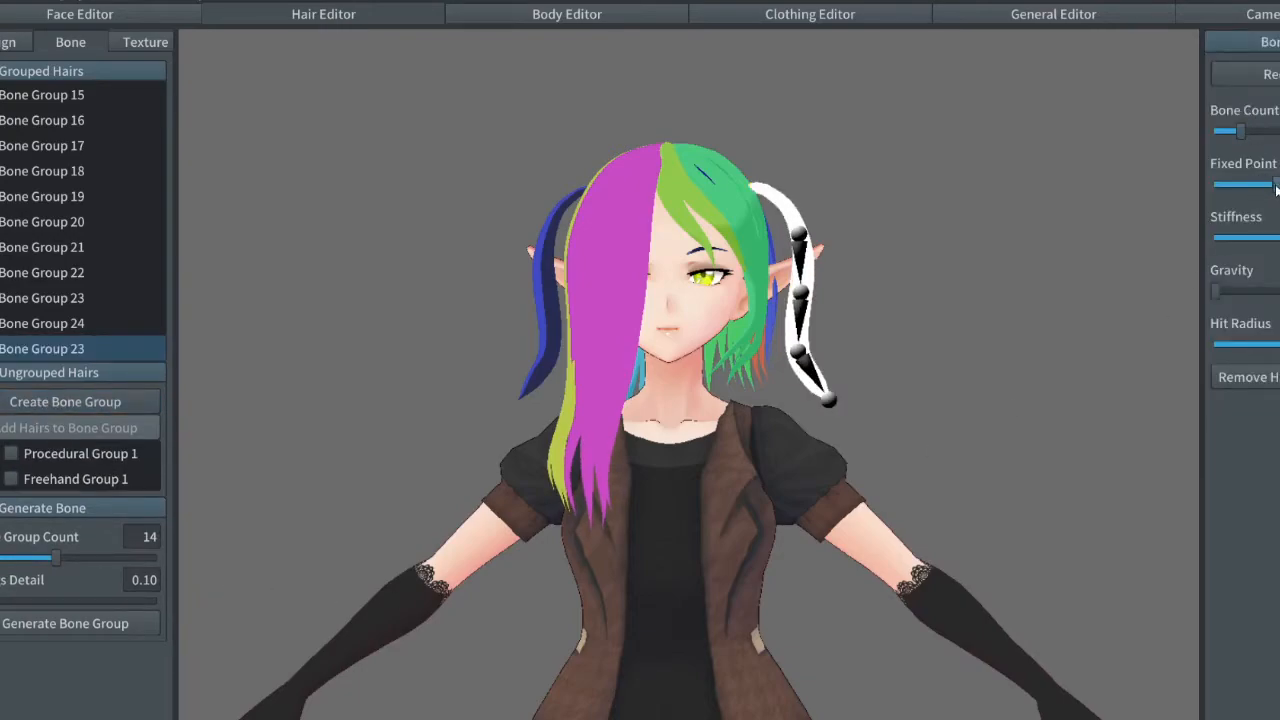
left_click(54, 484)
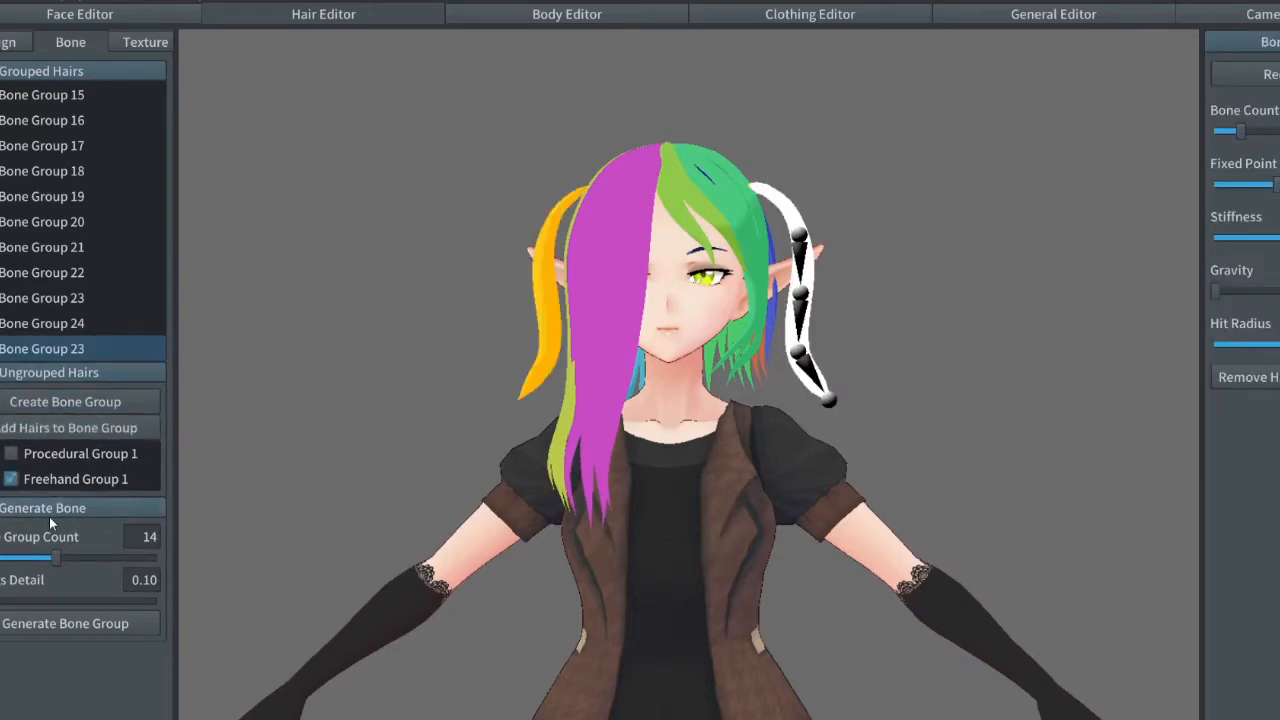
left_click(12, 410)
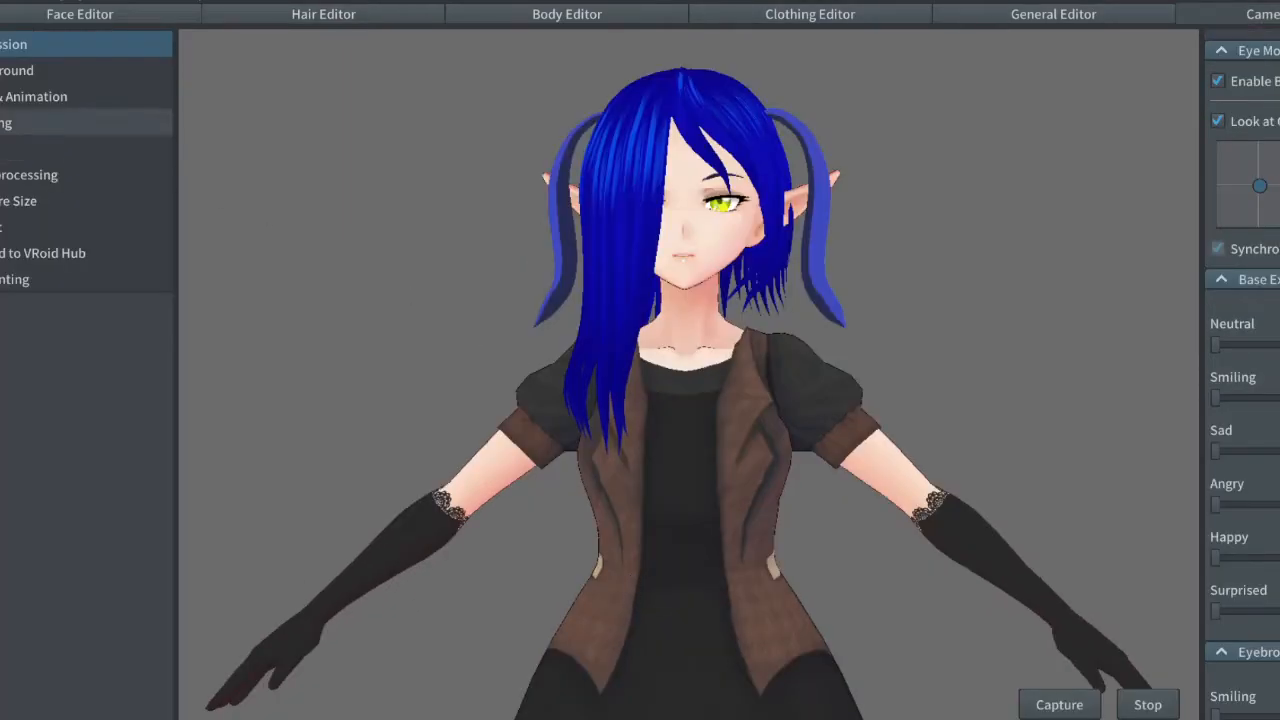
Step: Play the Walking animation on the character to examine how the side hair pieces move
left_click(8, 123)
left_click(30, 96)
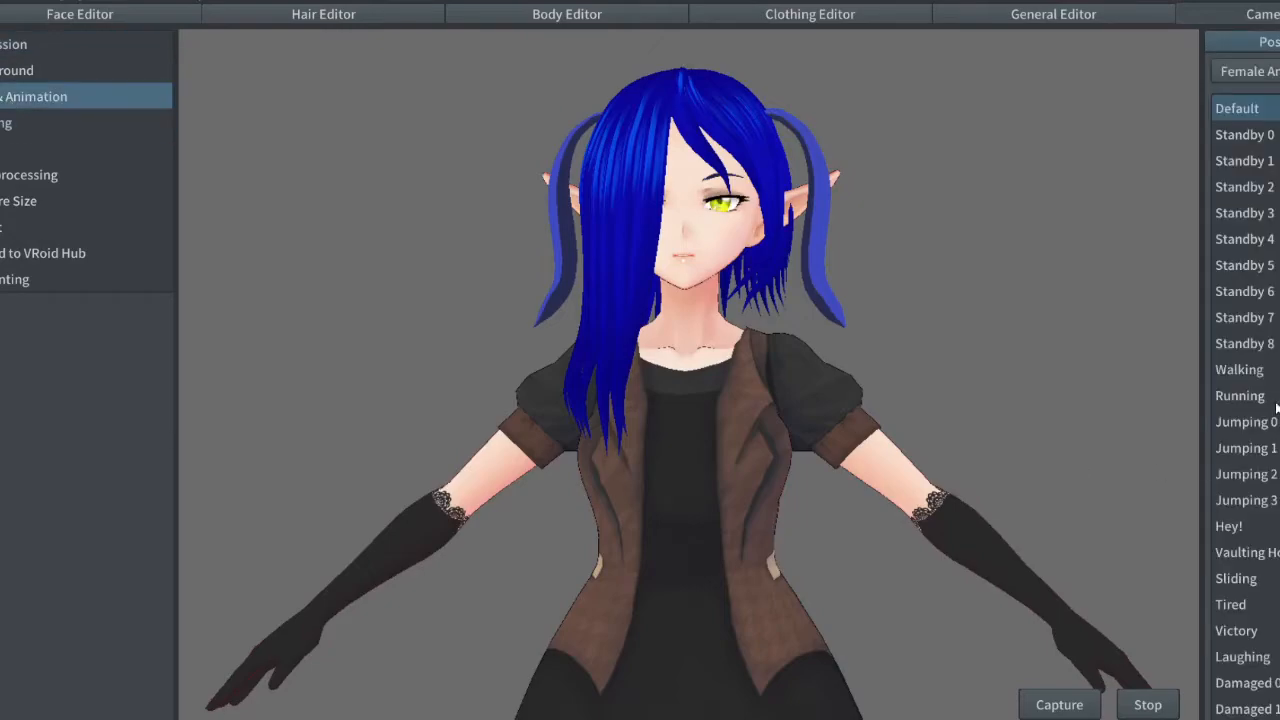
left_click(1250, 370)
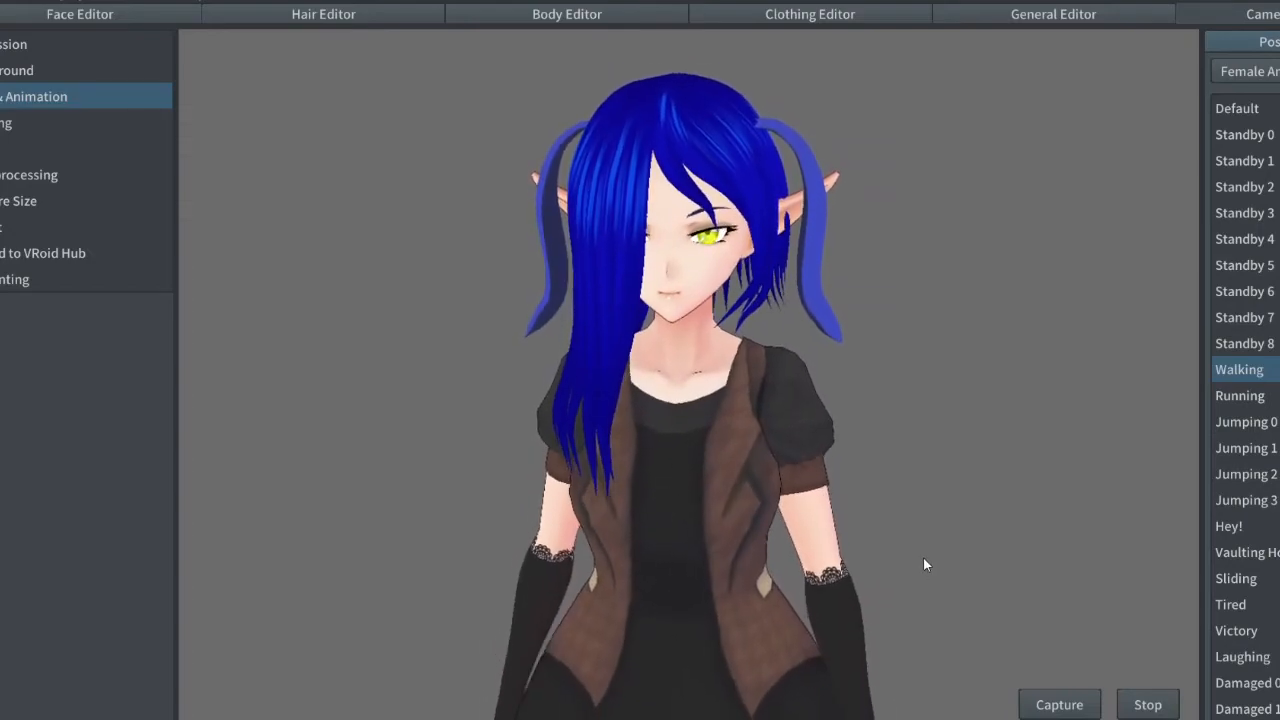
Step: Raise the bone count and lower the fixed point of the side hair bone groups so their bones start near the roots
left_click(1056, 14)
left_click(295, 18)
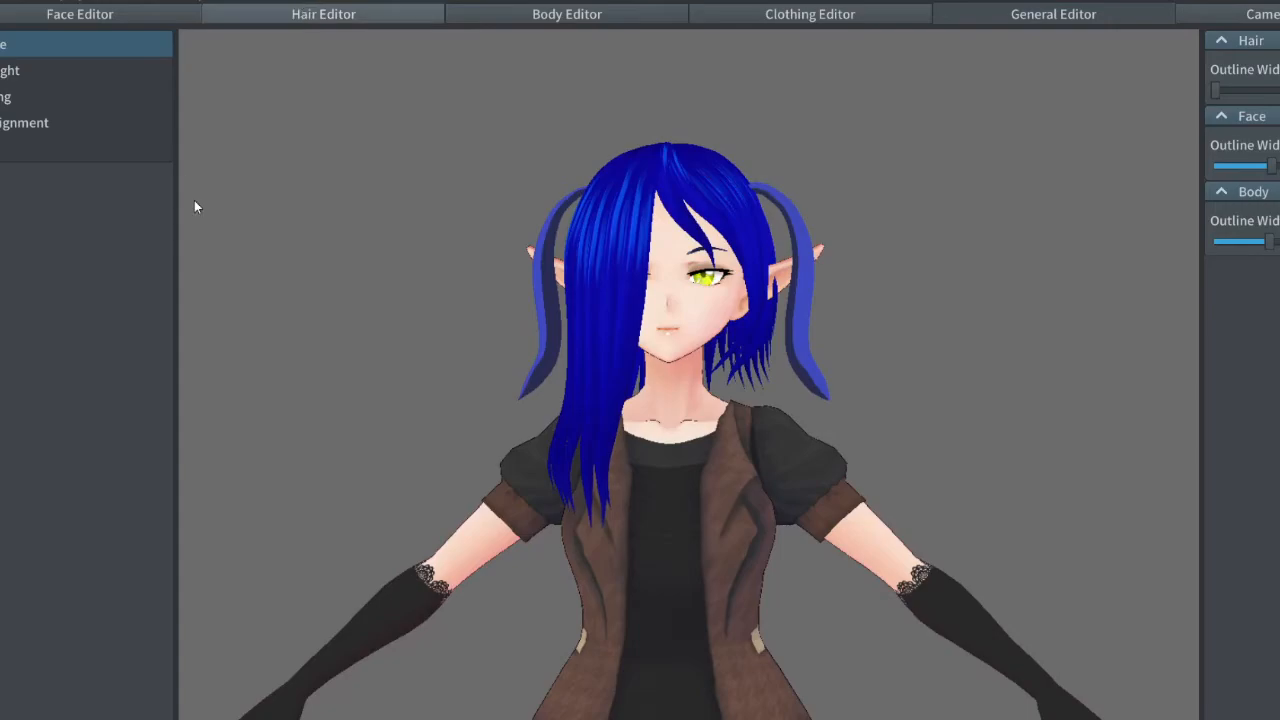
left_click(70, 42)
left_click(38, 350)
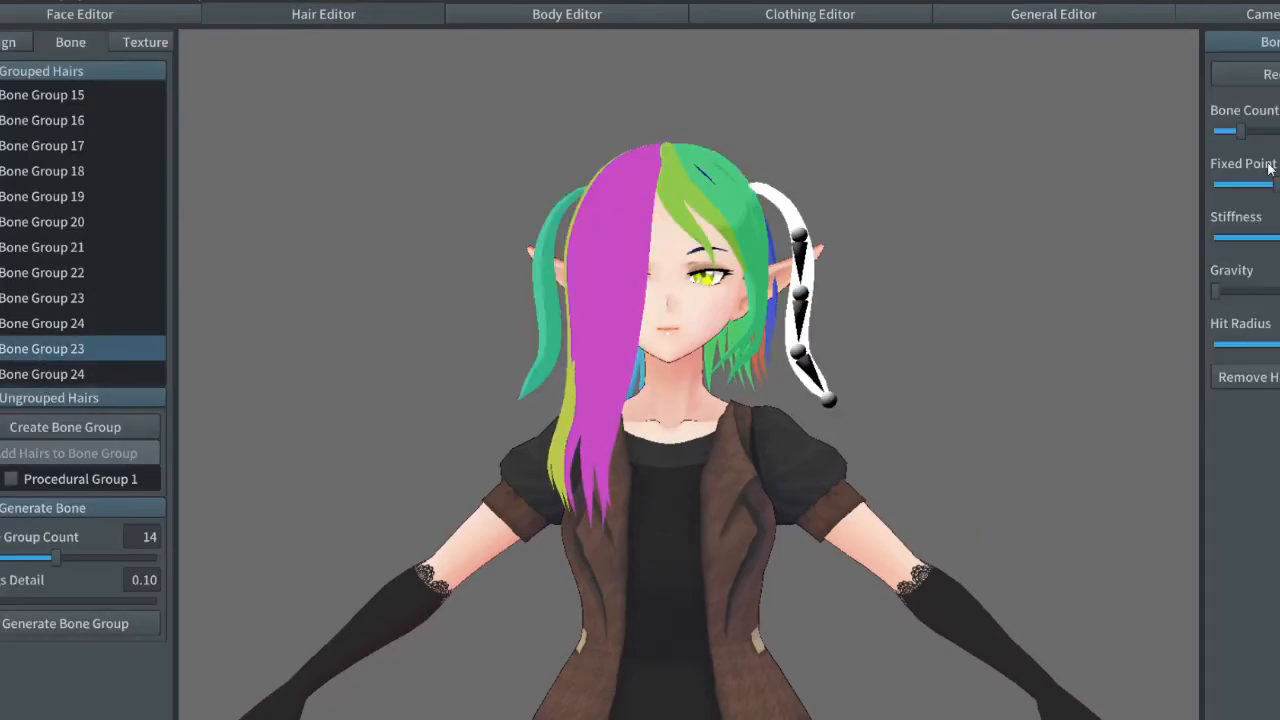
left_click_drag(1245, 138, 1258, 143)
left_click_drag(1260, 193, 1236, 195)
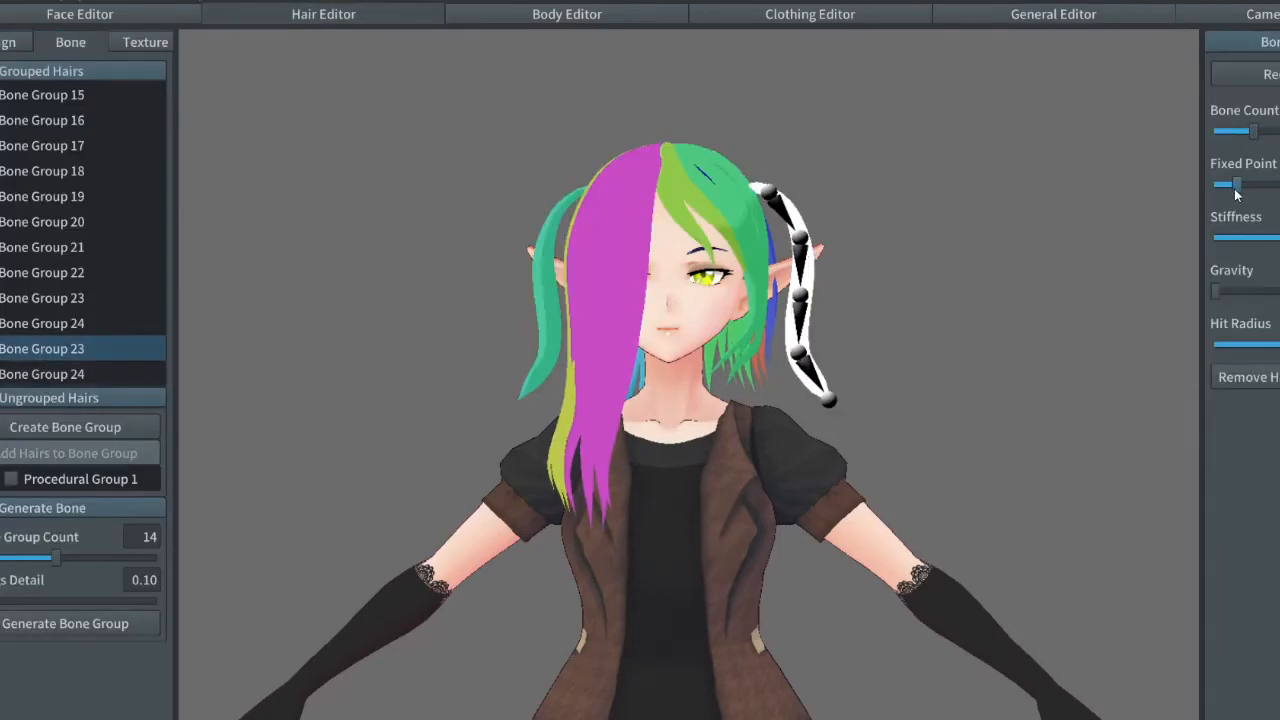
left_click(45, 375)
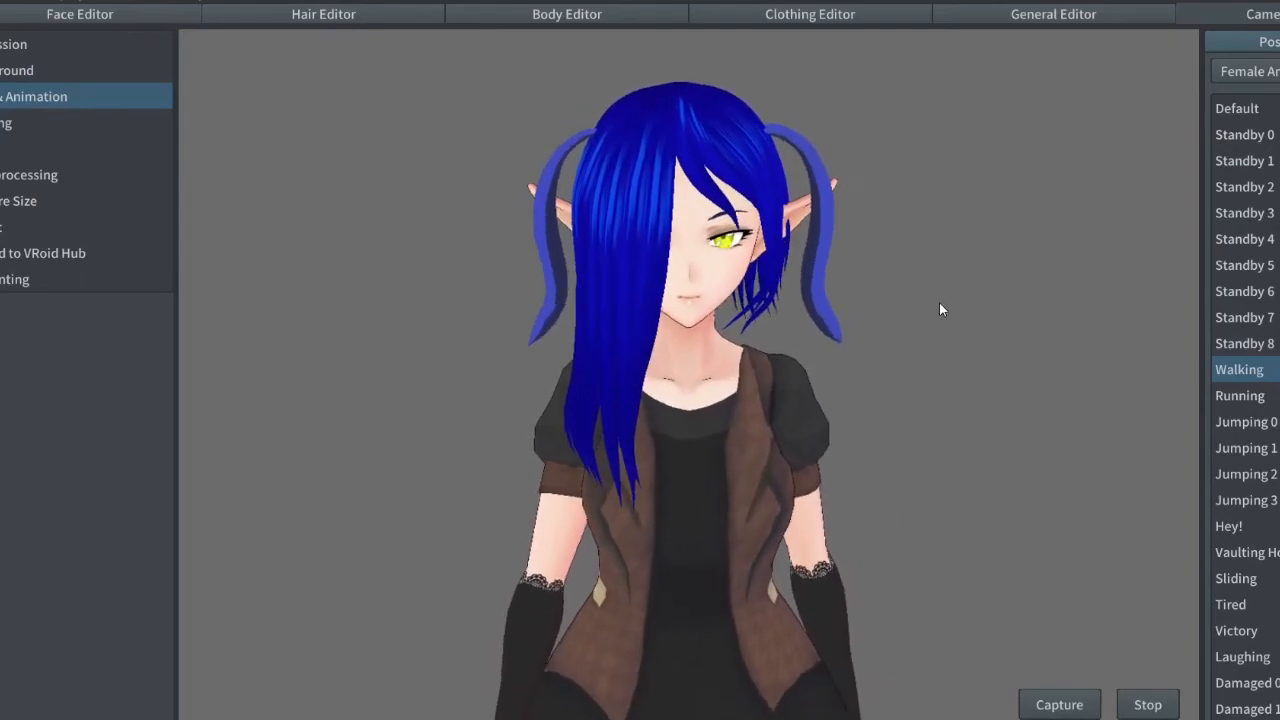
Step: Preview the side hair's sway in the Walking and Running animations, ending on Walking
mouse_move(952, 321)
right_mouse_down()
mouse_move(917, 331)
mouse_move(784, 309)
mouse_move(934, 317)
right_mouse_up()
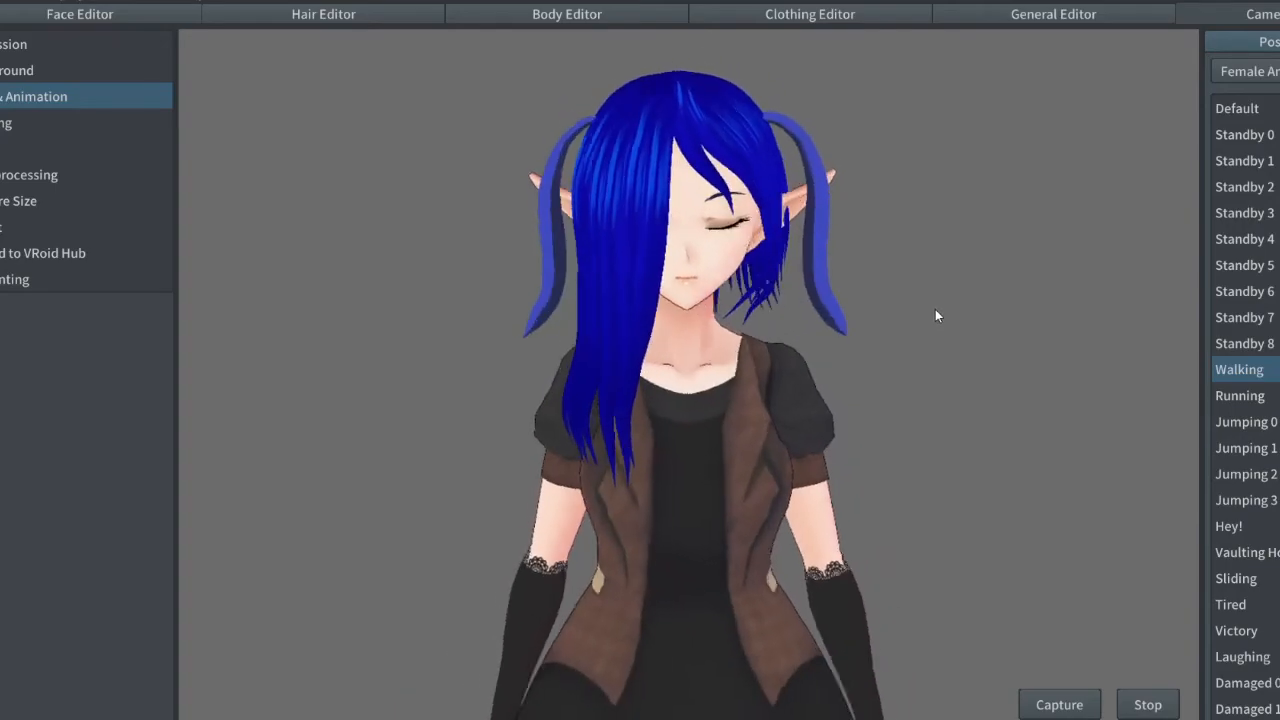
left_click(1254, 400)
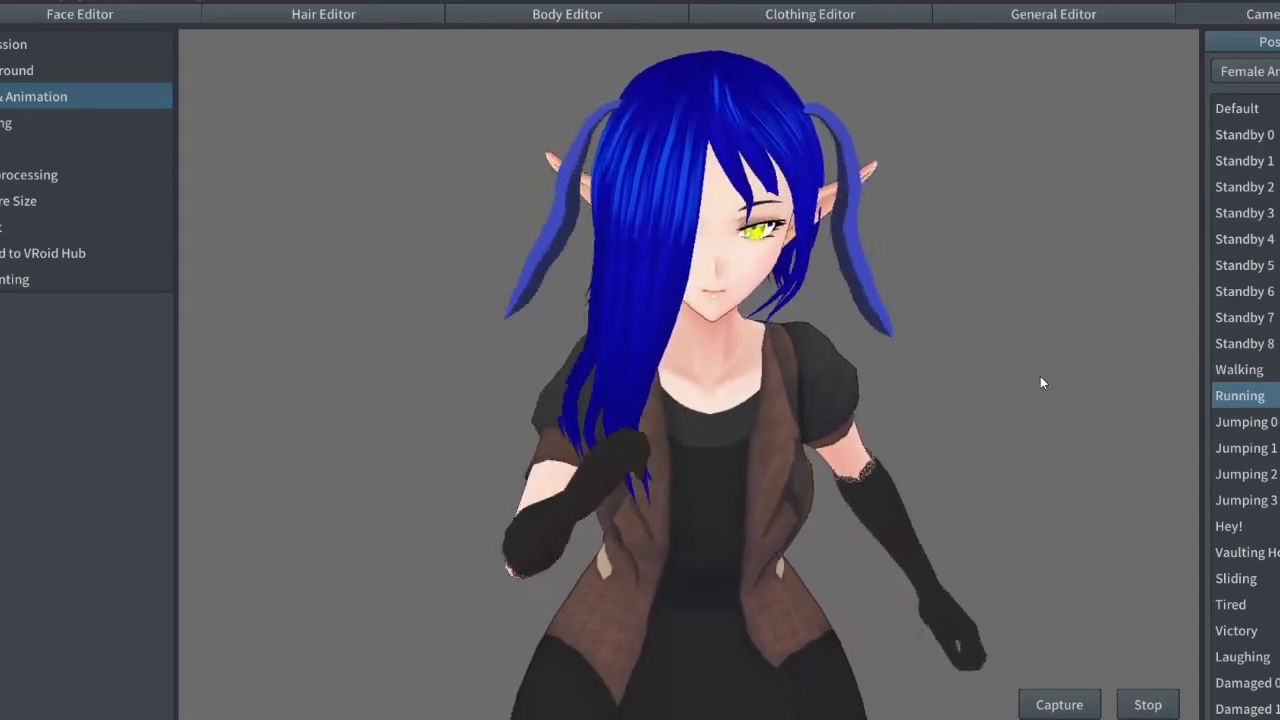
left_click(1240, 370)
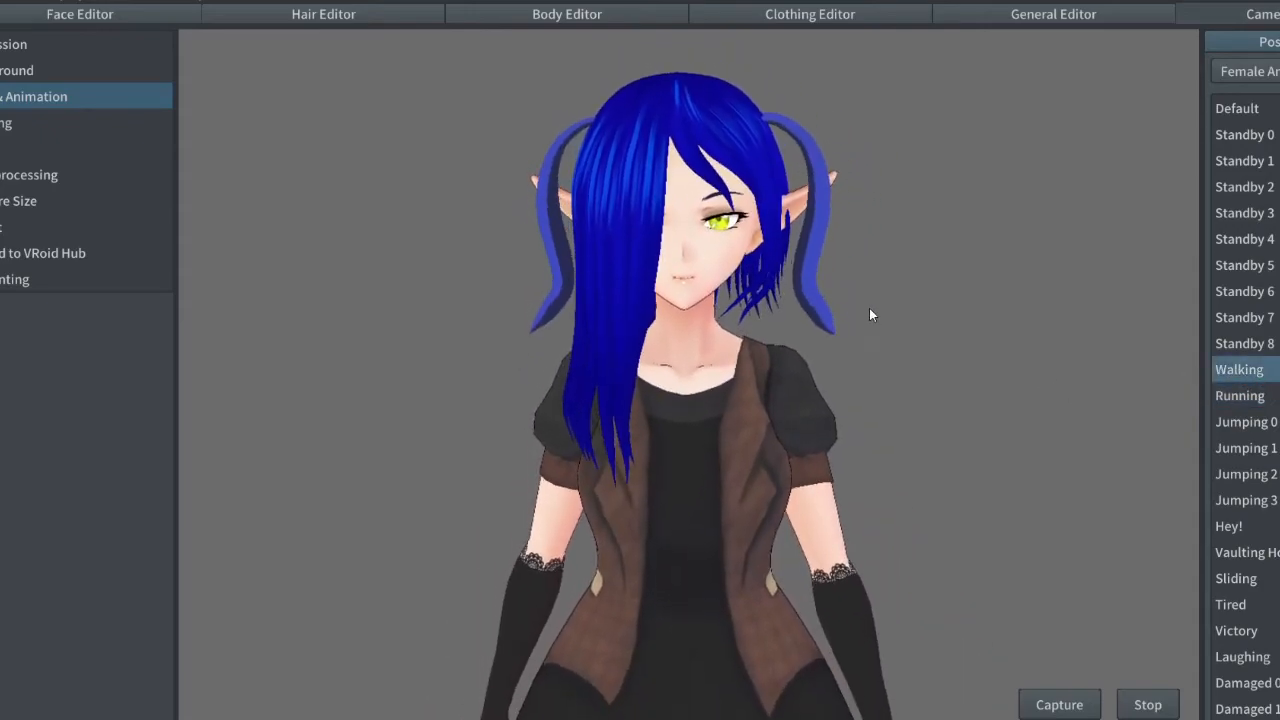